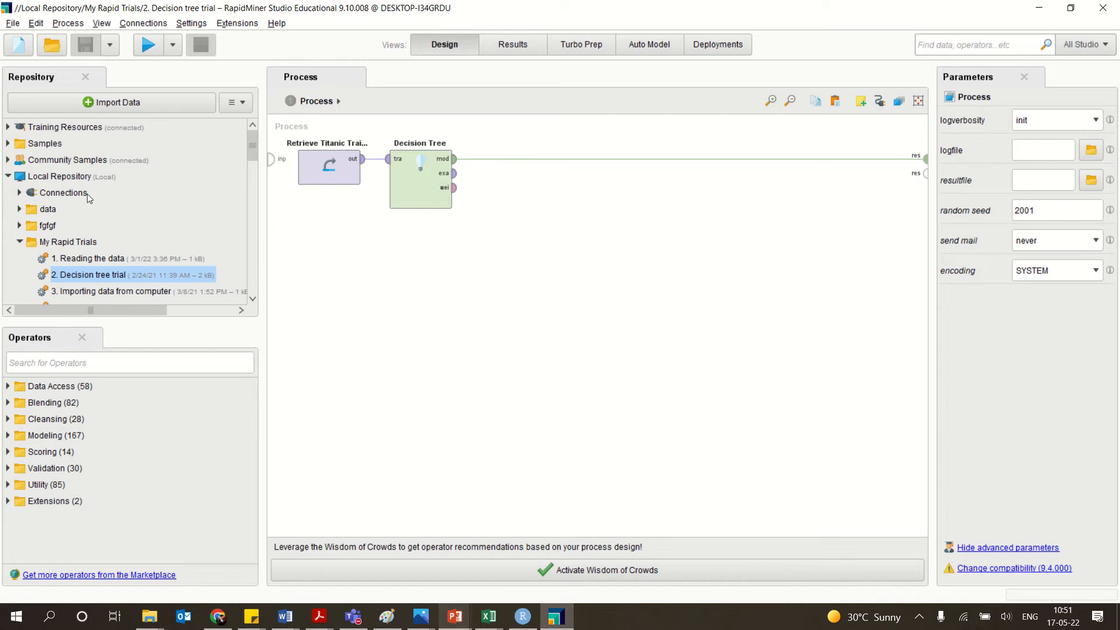
Open the Titanic Training data set from the sample data folder to view its examples.
left_click(10, 143)
left_click(19, 159)
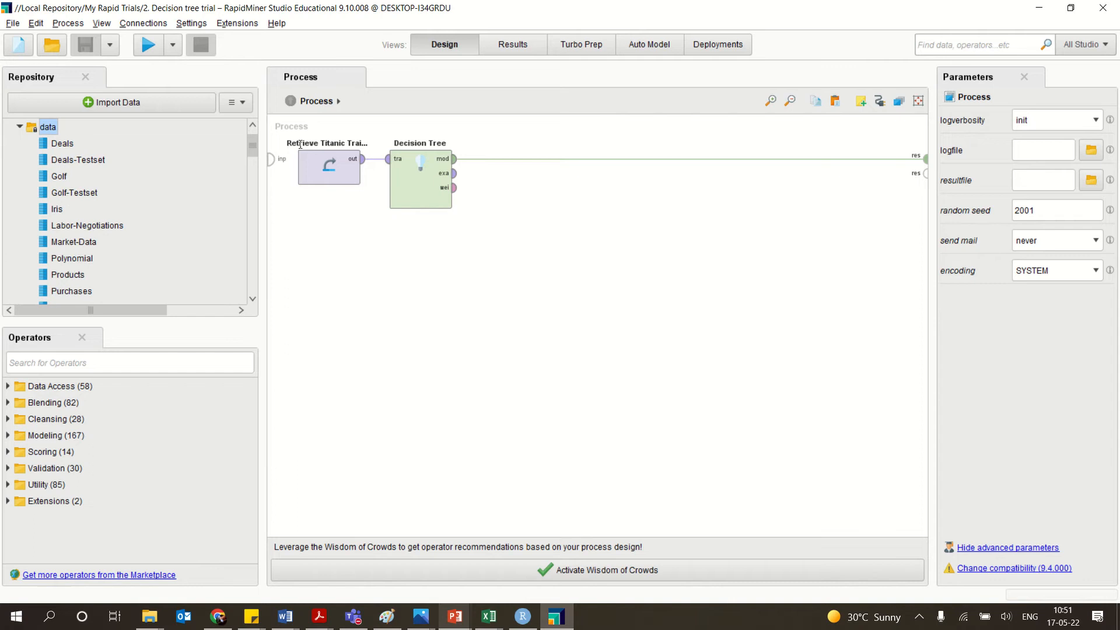
scroll(255, 144, "down", 1)
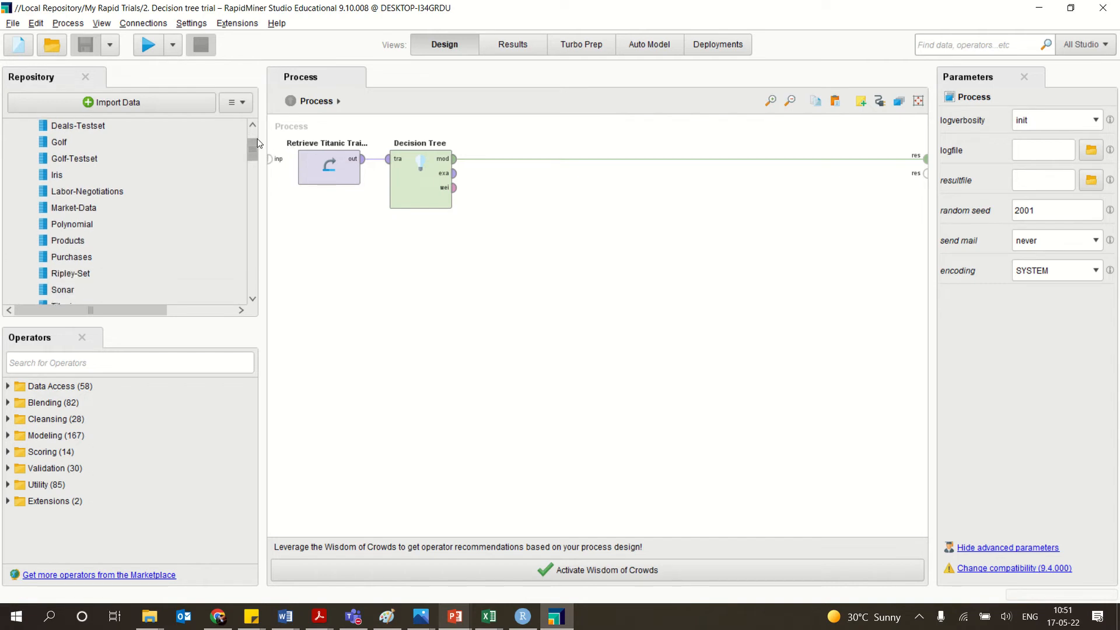
scroll(254, 145, "down", 2)
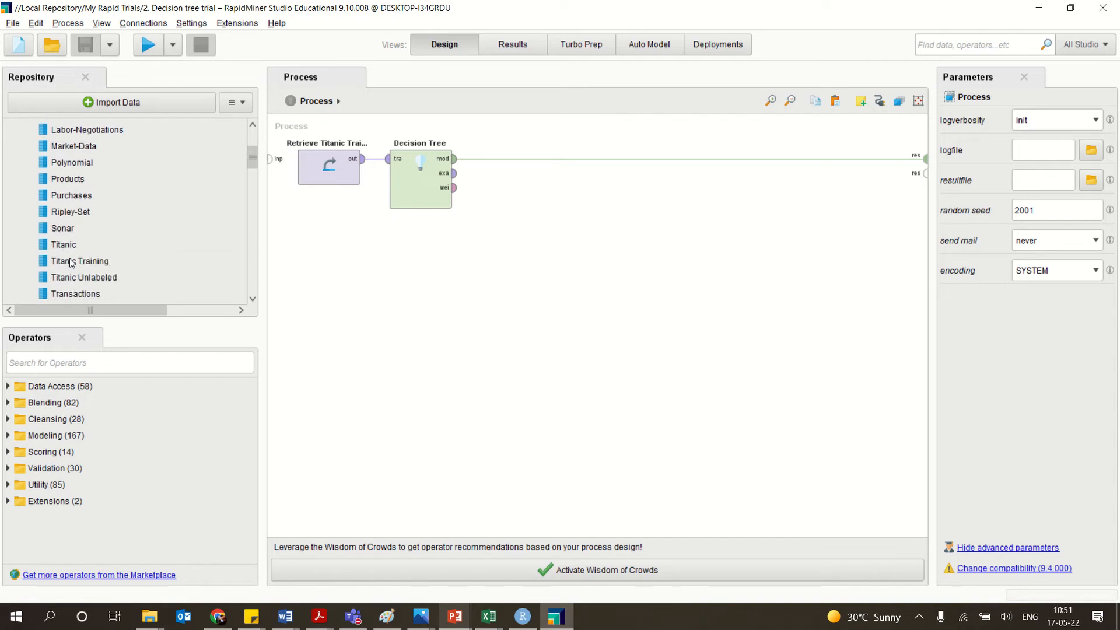
double_click(71, 262)
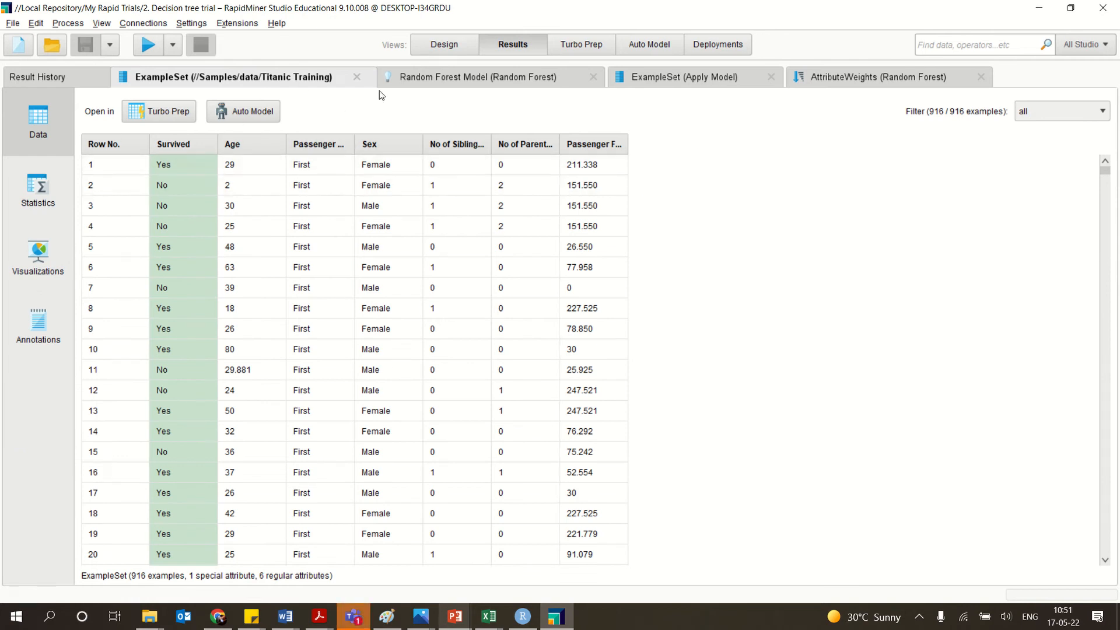
Return to the process design and inspect the parameters of the Retrieve Titanic Training and Decision Tree operators.
key("F8")
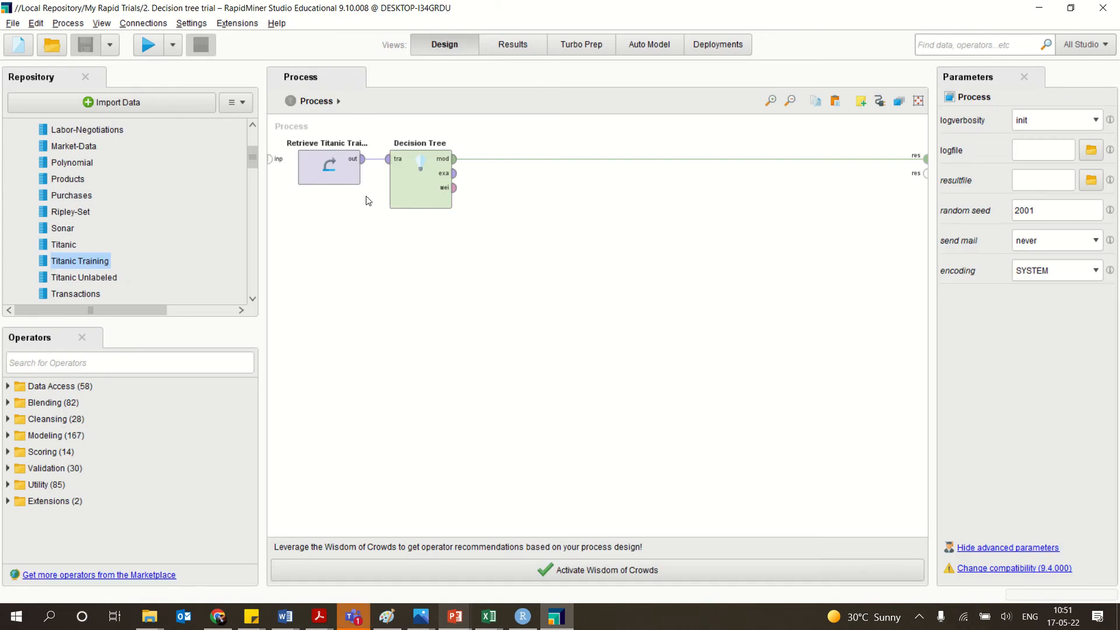
left_click(343, 186)
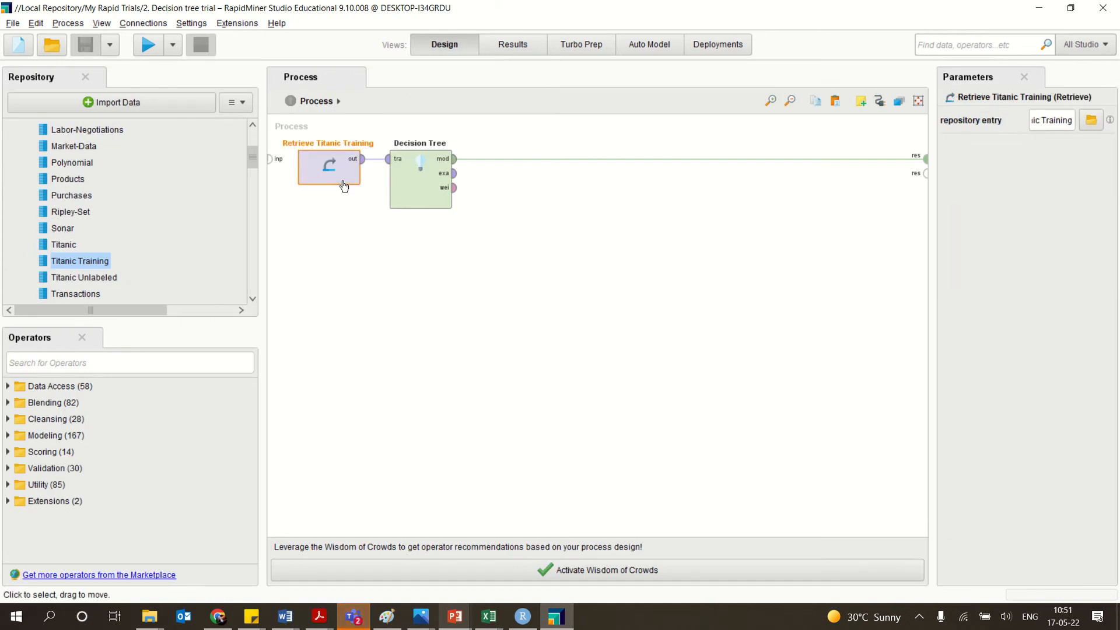
left_click(411, 189)
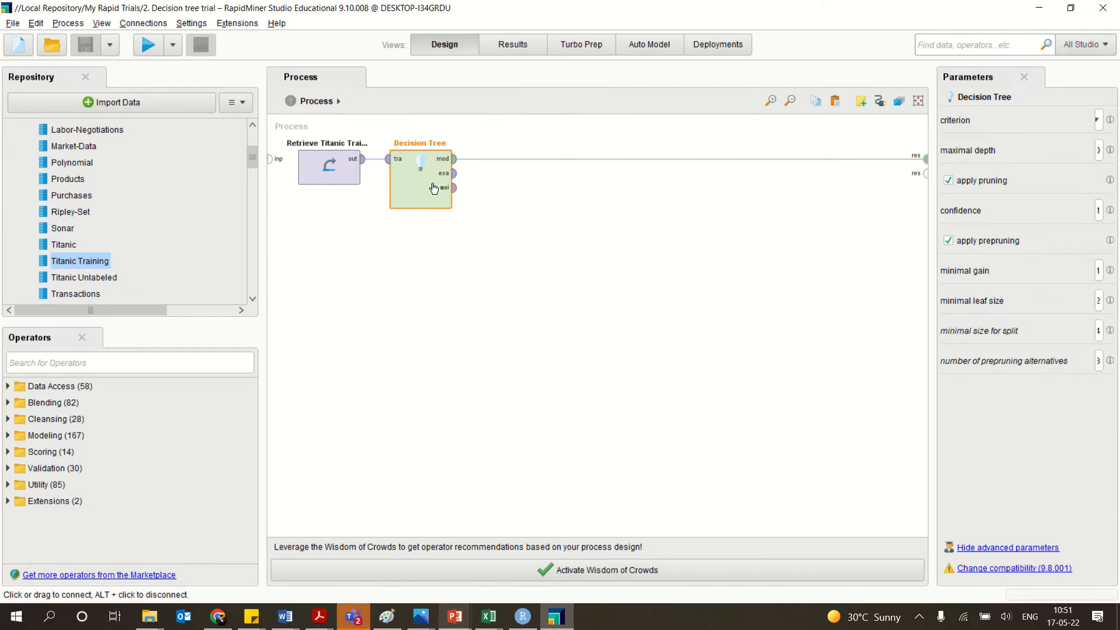
left_click(193, 356)
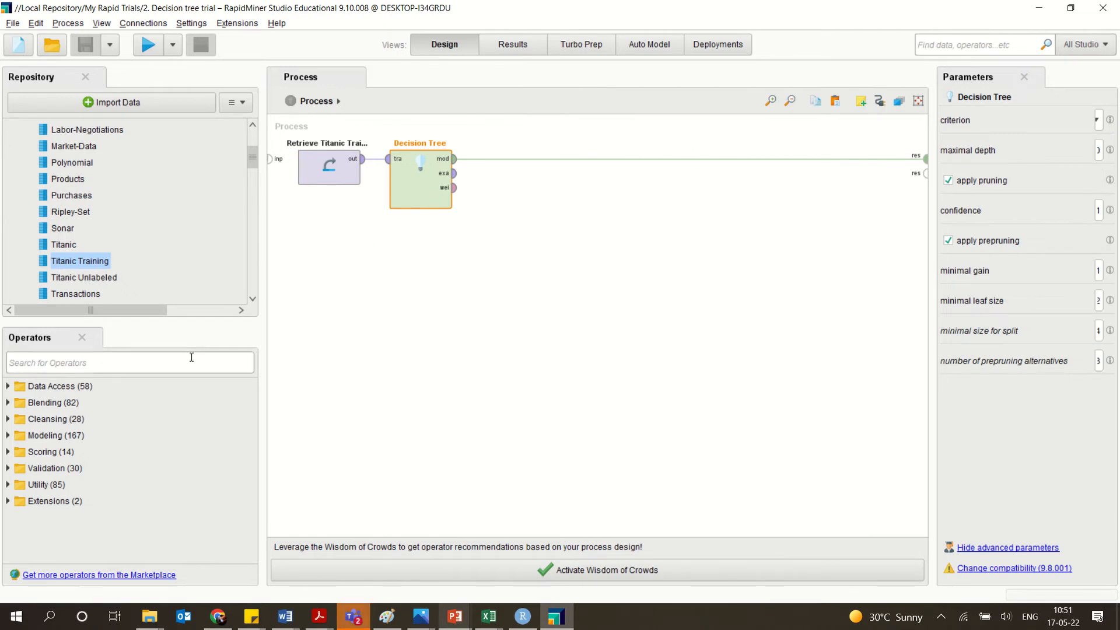
Run the decision tree process and review the resulting tree as a graph and as a text description.
left_click(148, 54)
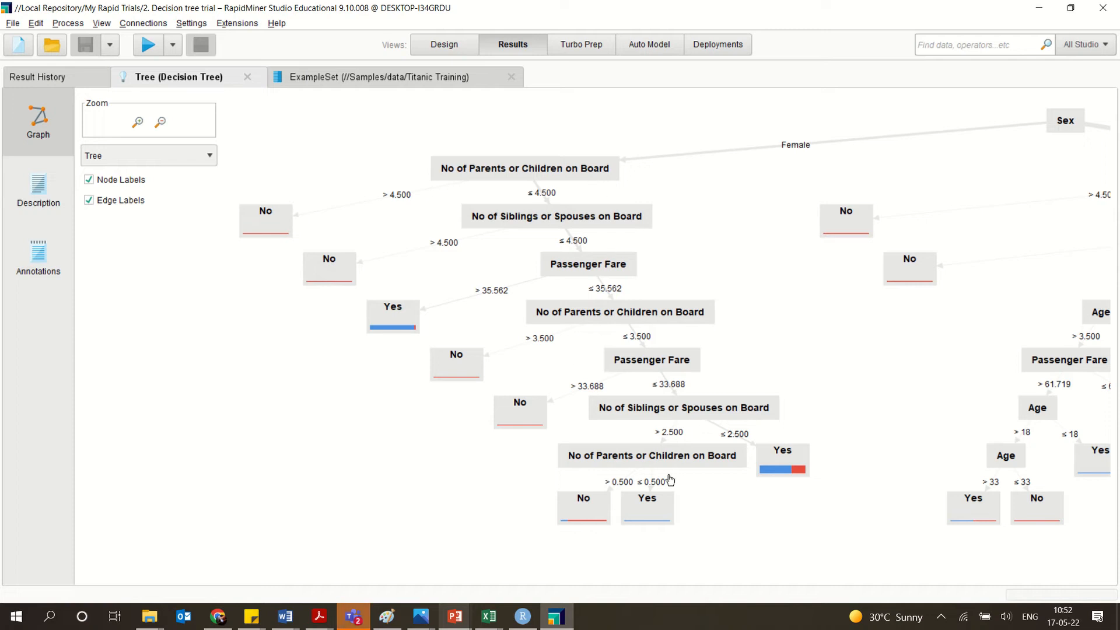
left_click(34, 200)
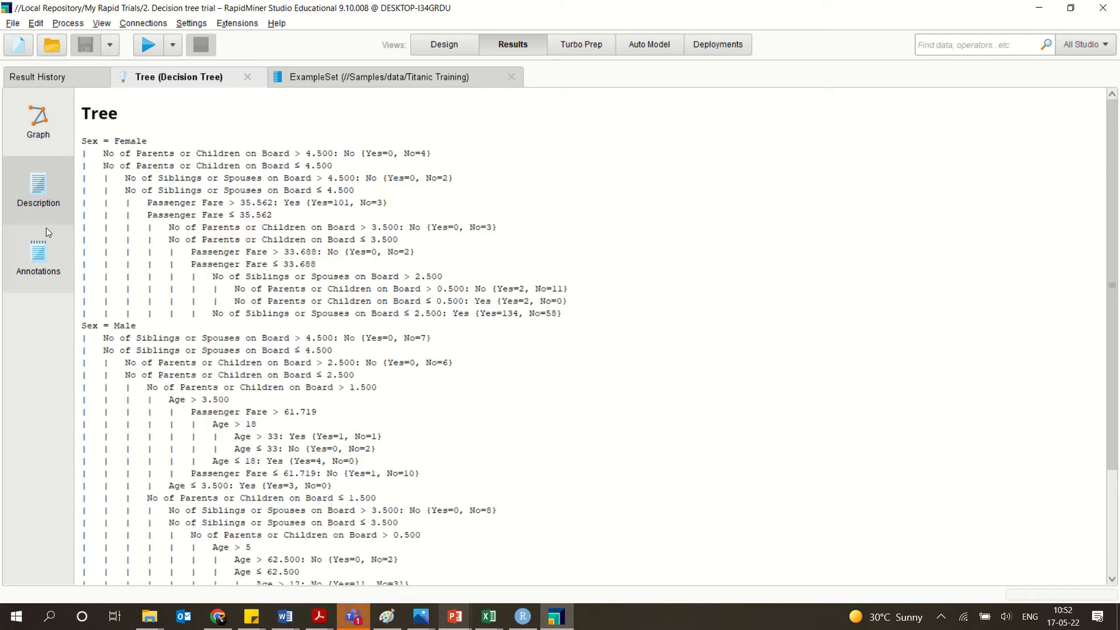
left_click(35, 133)
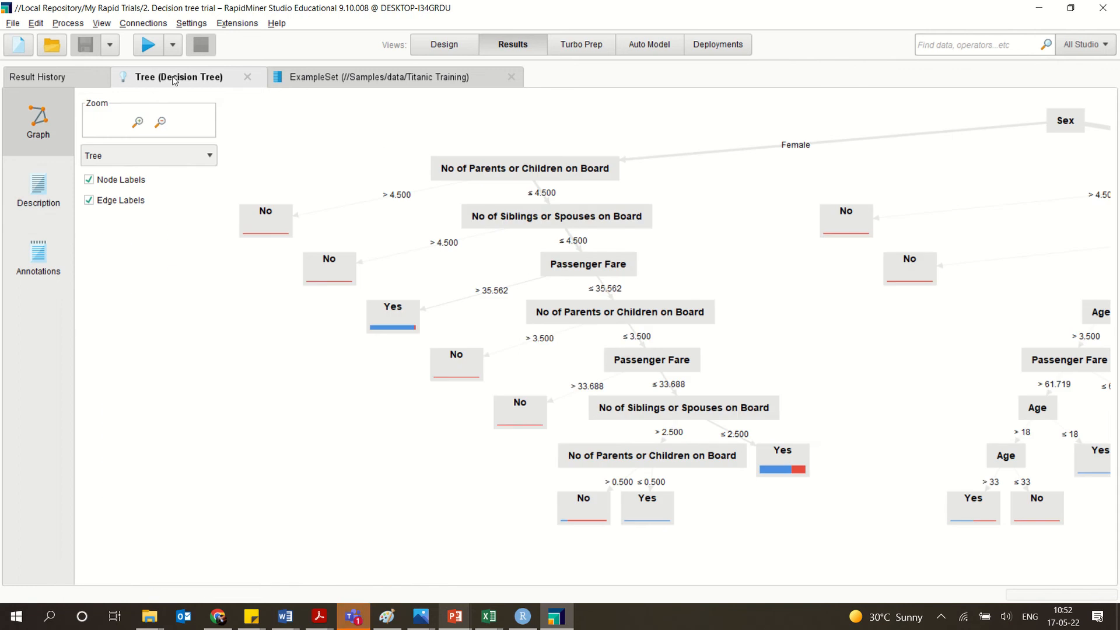
left_click(292, 80)
Return to the process design and open the saved process 28.RandomForest01 from My Rapid Trials.
left_click(444, 45)
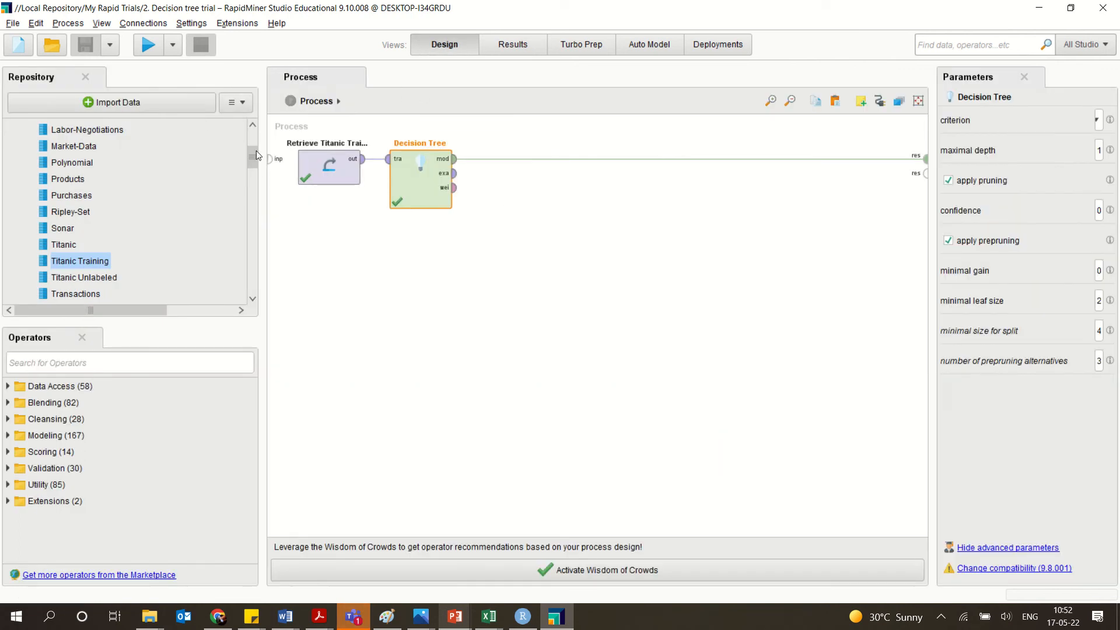
left_click_drag(257, 168, 258, 253)
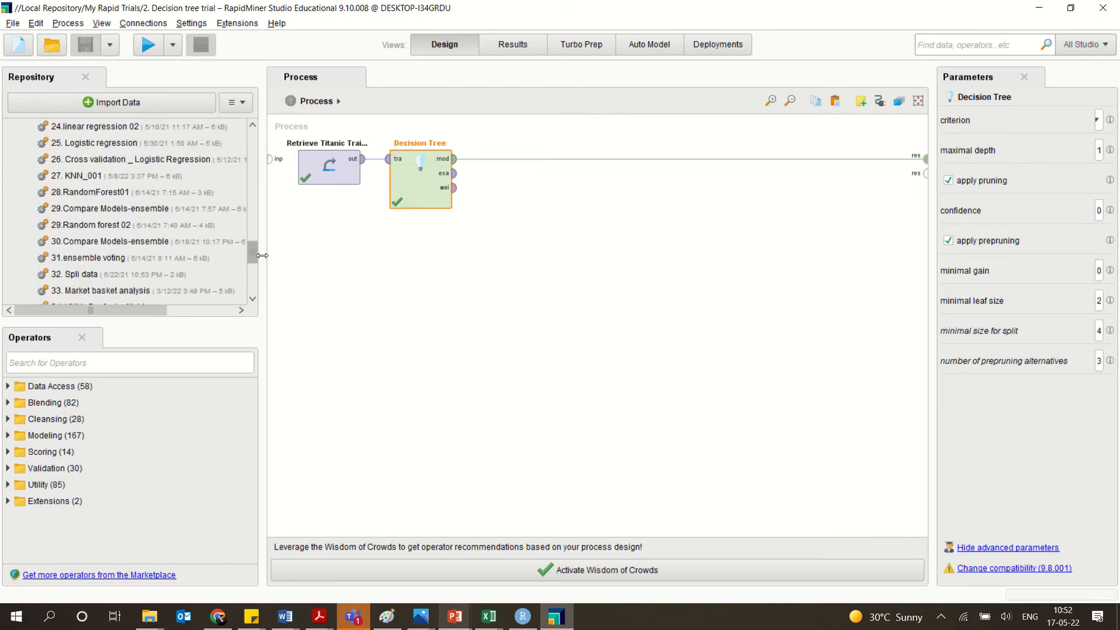
double_click(104, 194)
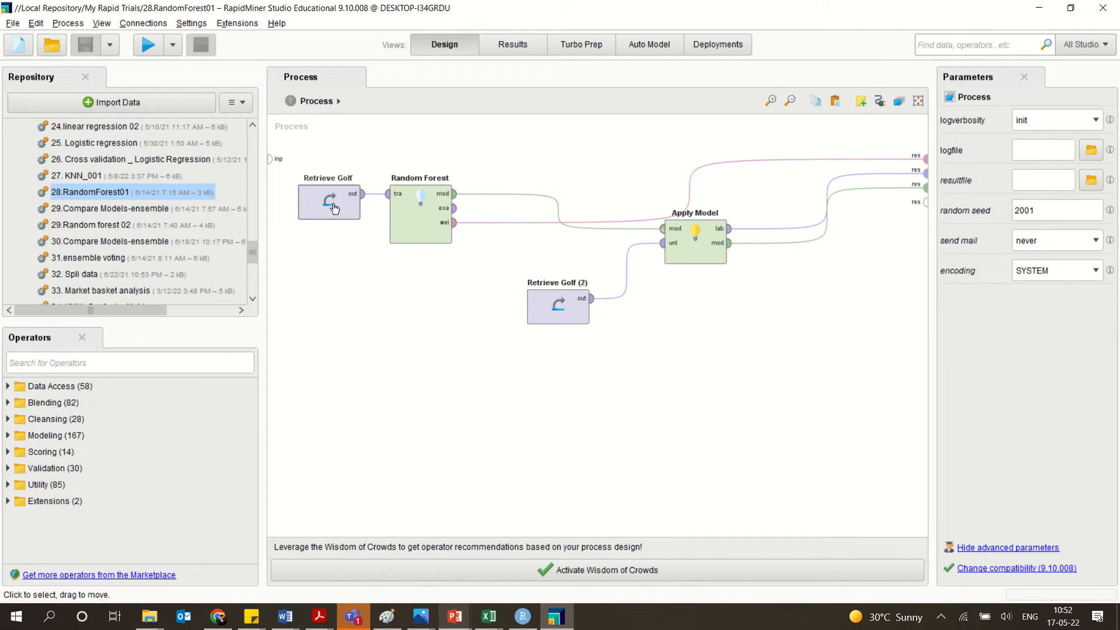
Inspect the Random Forest operator's number of trees and criterion options, keeping gain_ratio as the criterion.
left_click(403, 208)
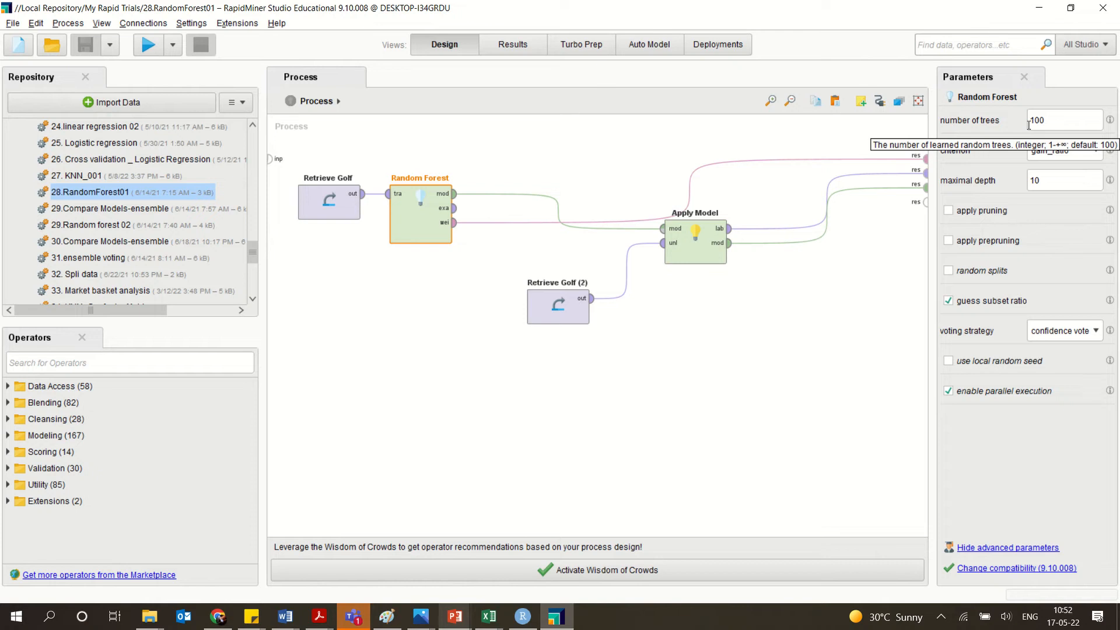
left_click_drag(1048, 119, 1041, 119)
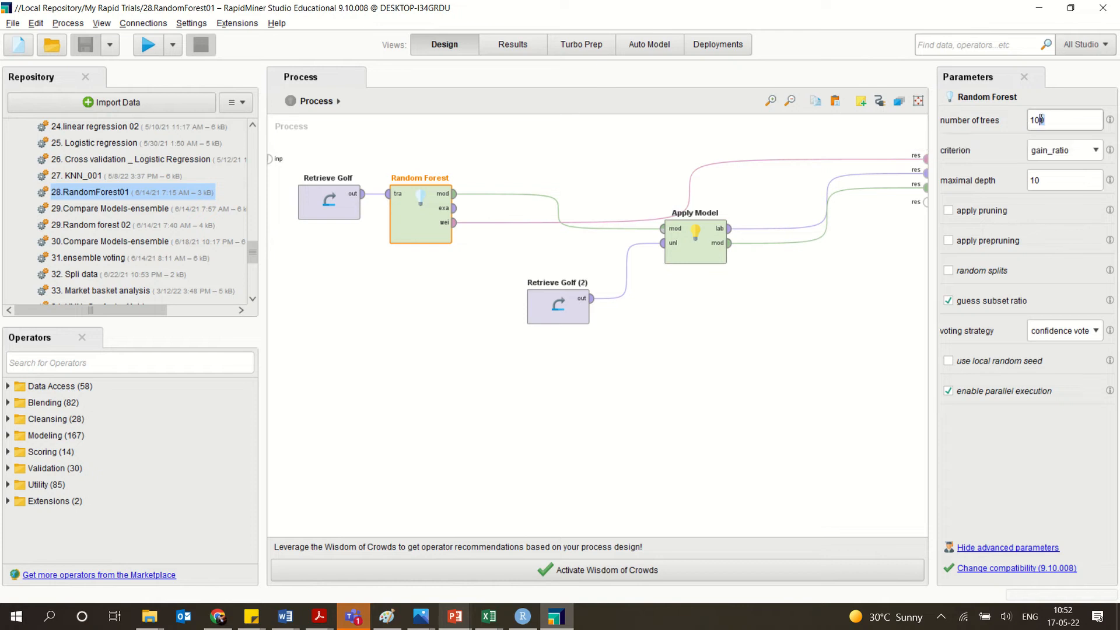
left_click(1084, 155)
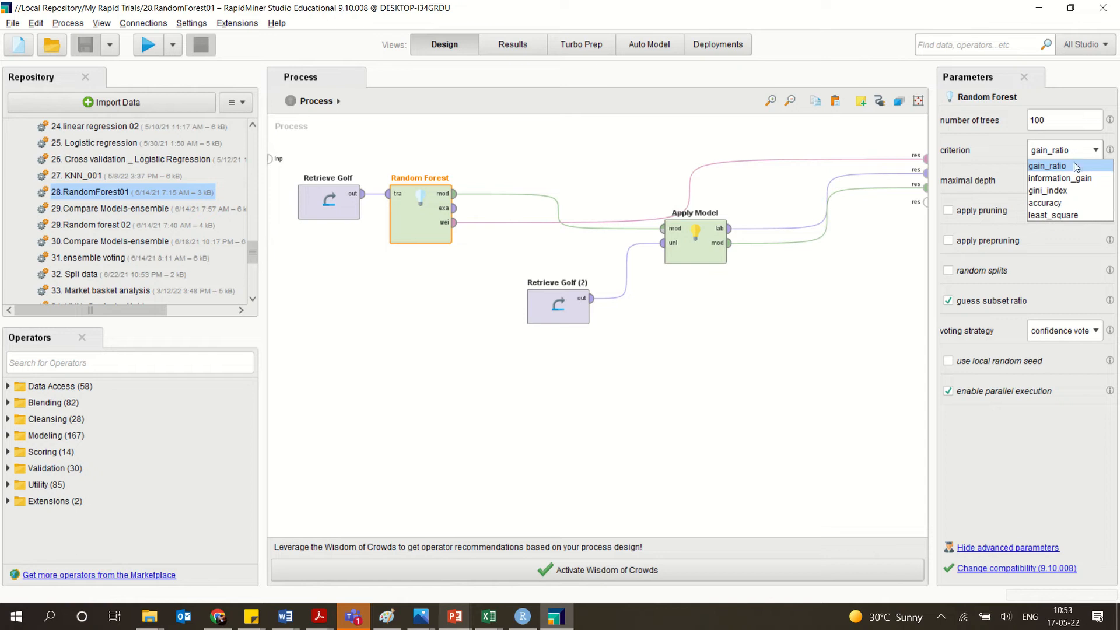
left_click(1076, 167)
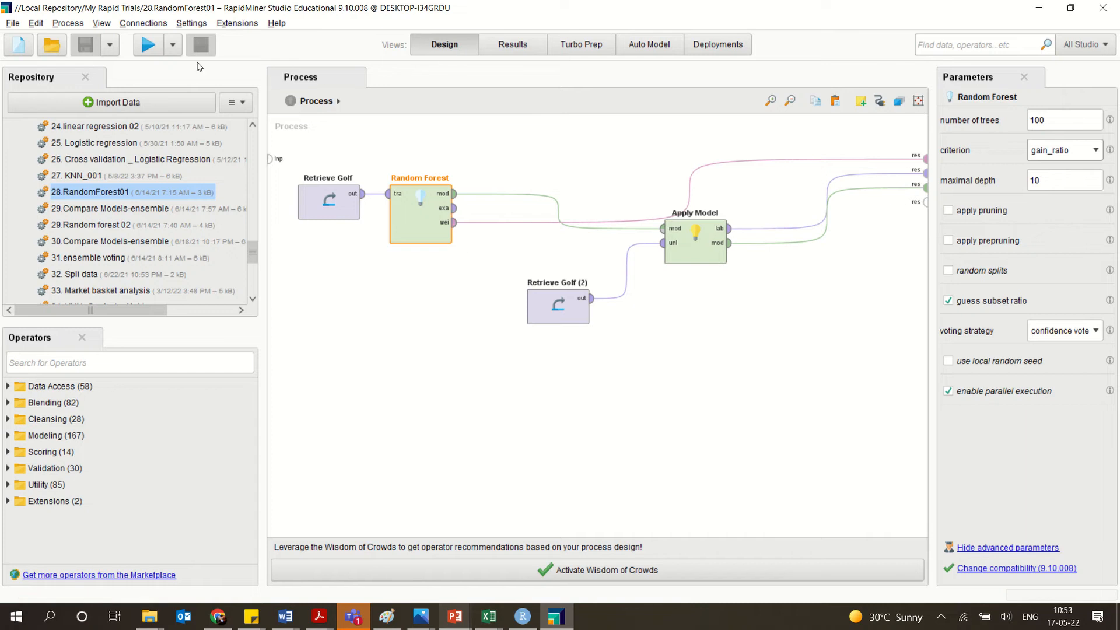
Run the random forest process and look through the Apply Model predictions, attribute weights and Titanic Training results.
left_click(149, 46)
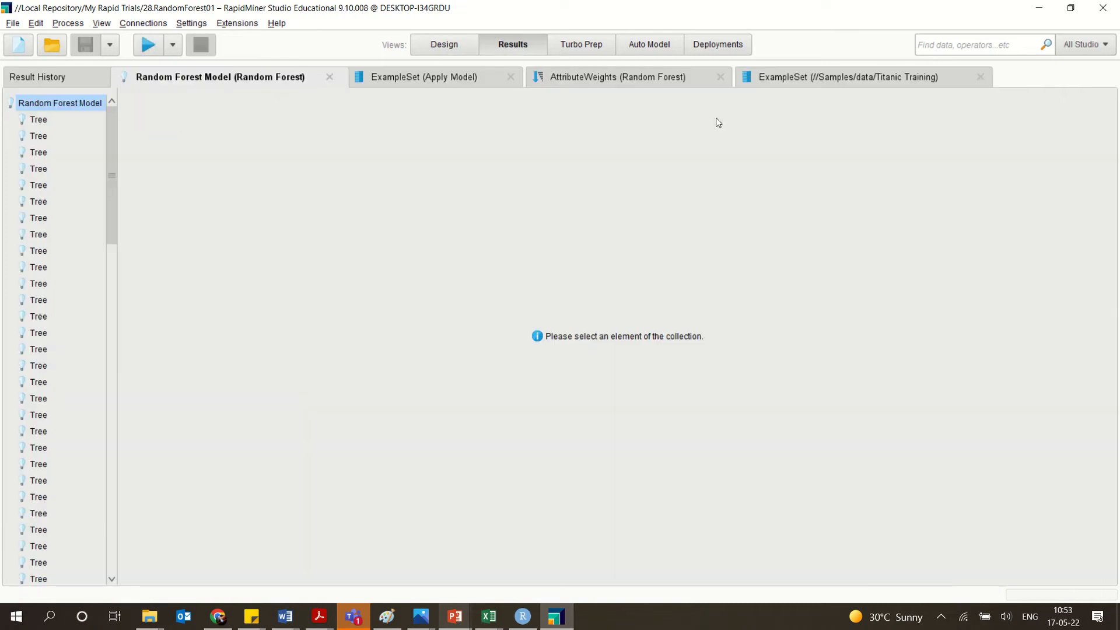
left_click(426, 80)
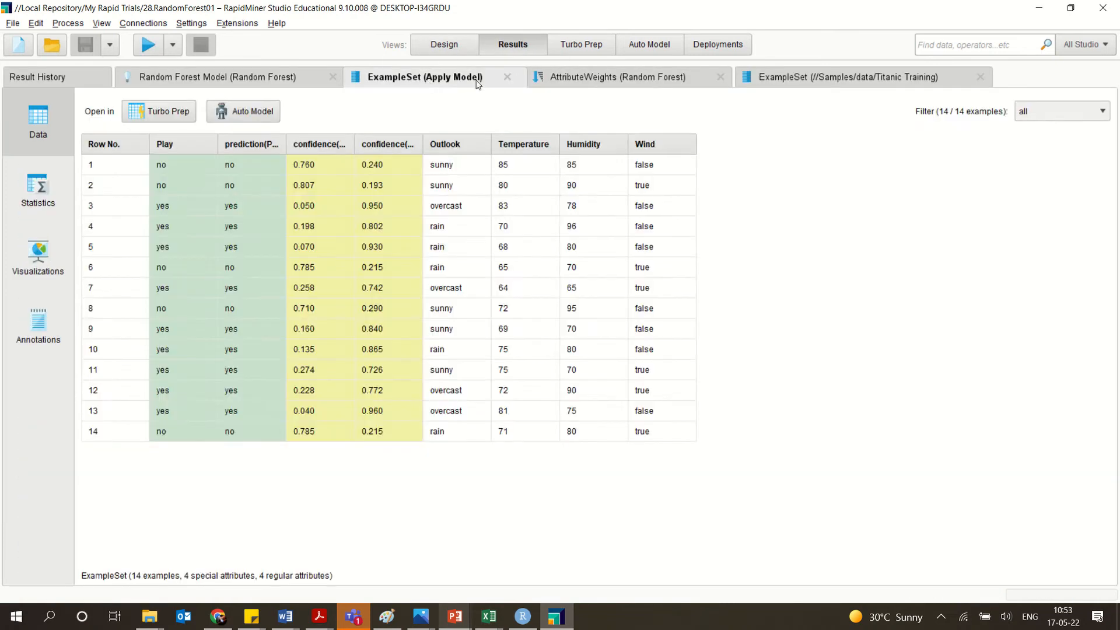
left_click(587, 77)
left_click(779, 72)
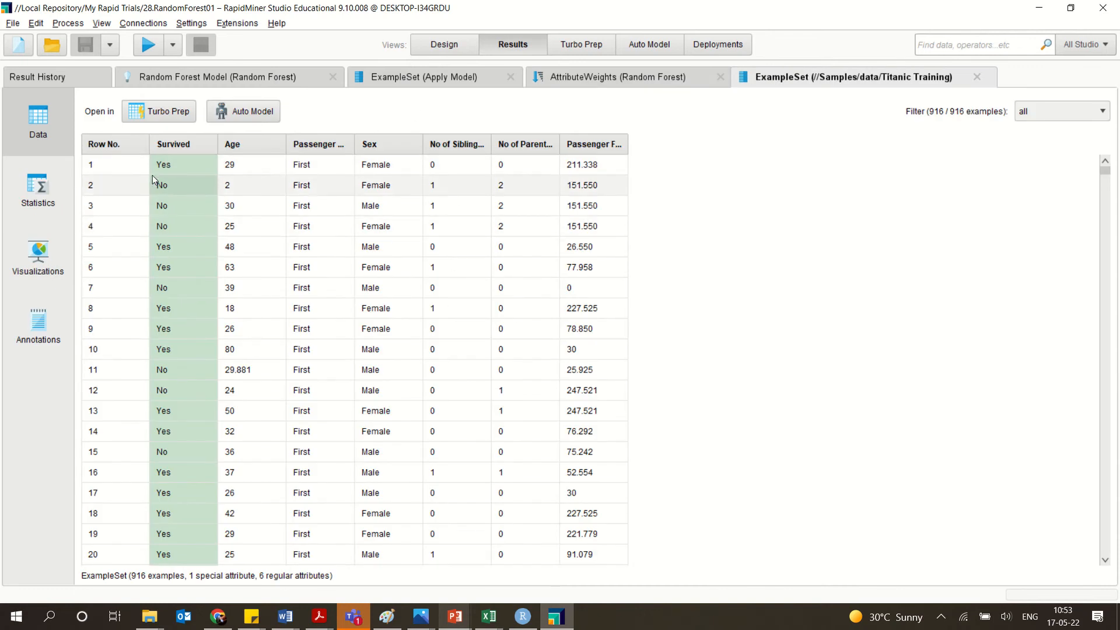
Close the Titanic Training result and widen the prediction(Play) column in the Apply Model example set.
left_click(976, 77)
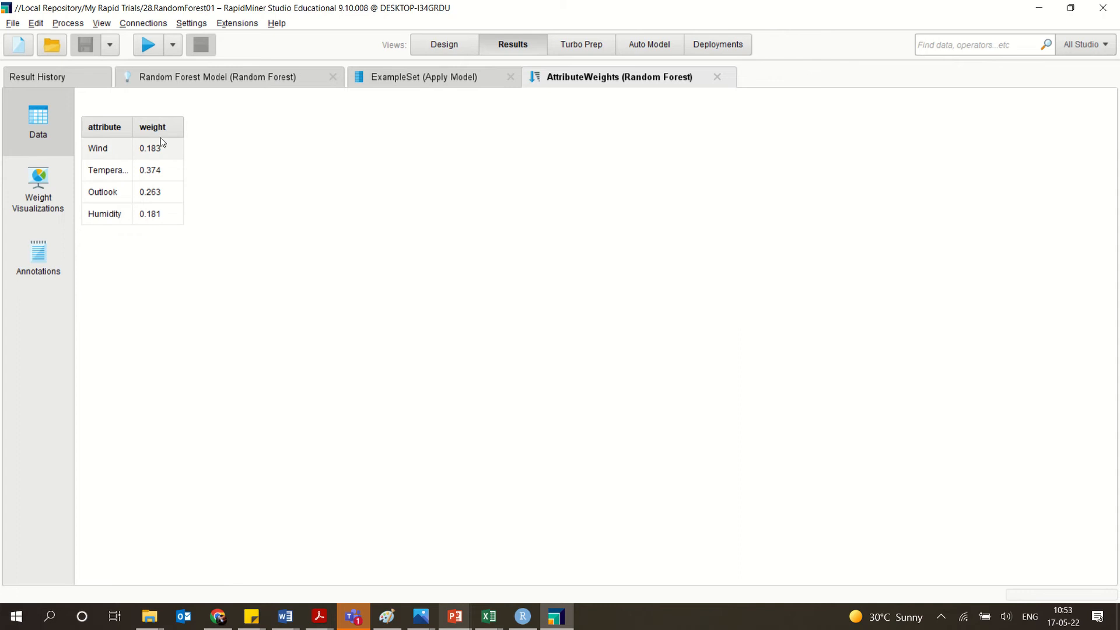
left_click(470, 78)
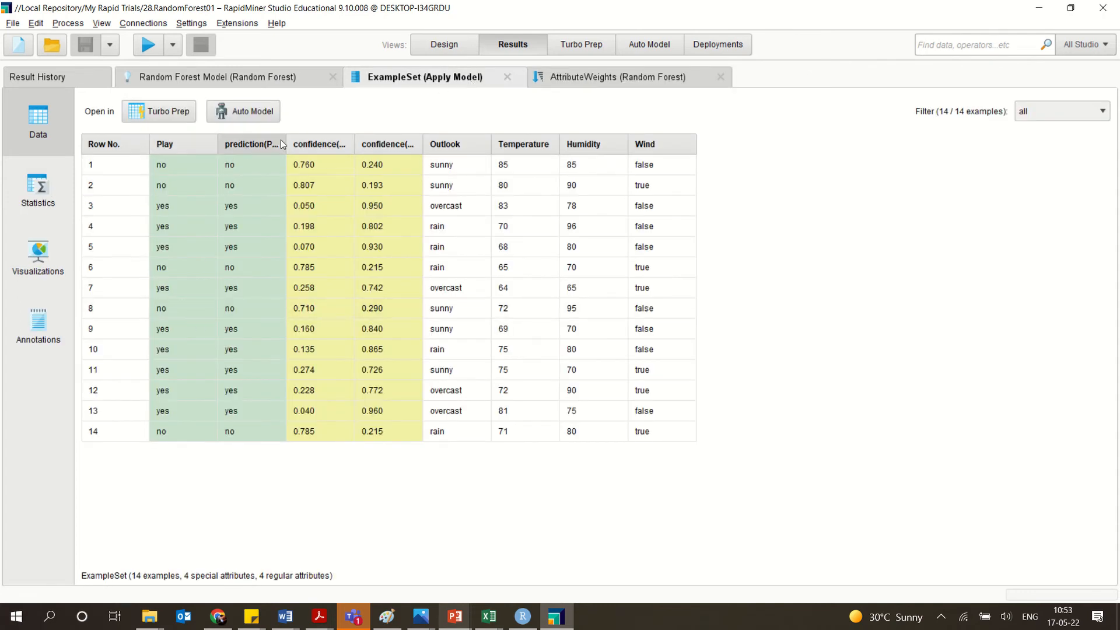
left_click_drag(286, 144, 349, 144)
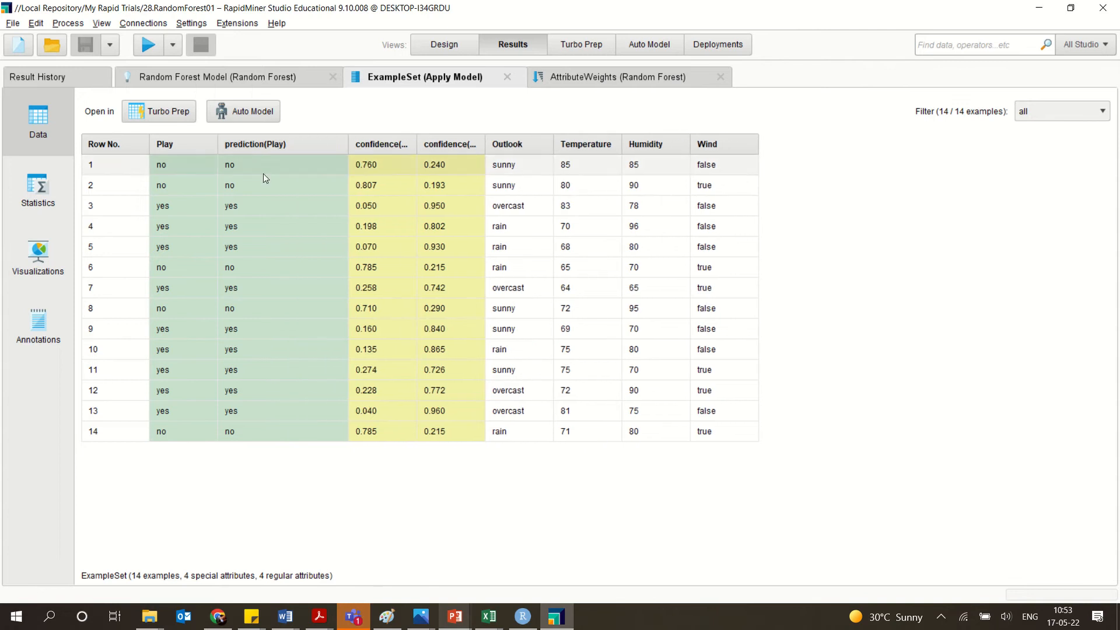
Examine the graphs of several individual trees in the Random Forest Model result.
left_click(298, 78)
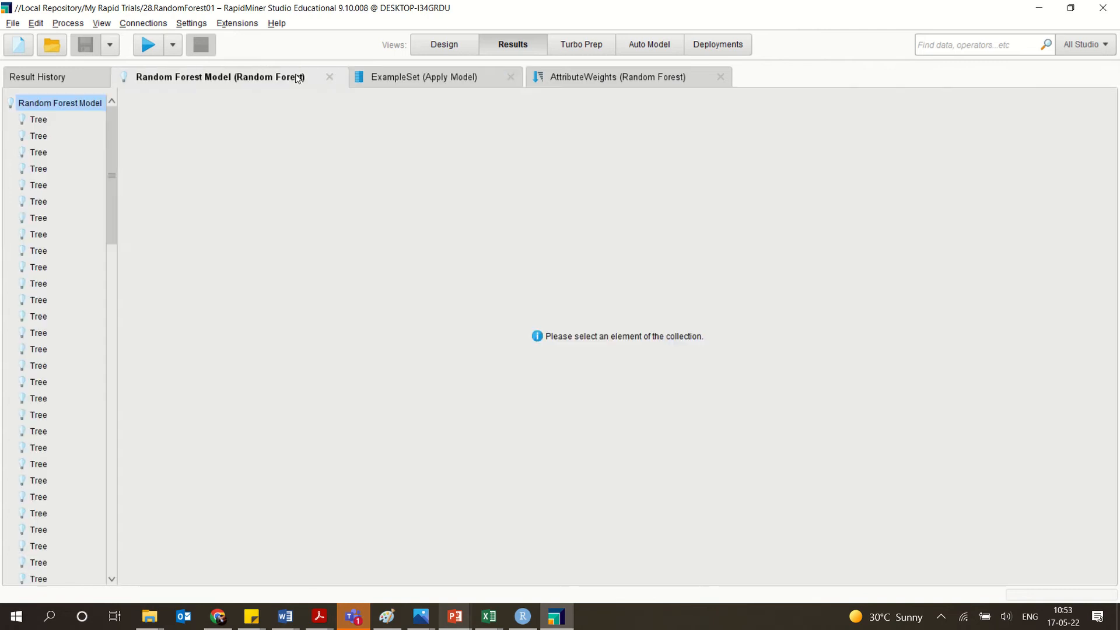
left_click(38, 121)
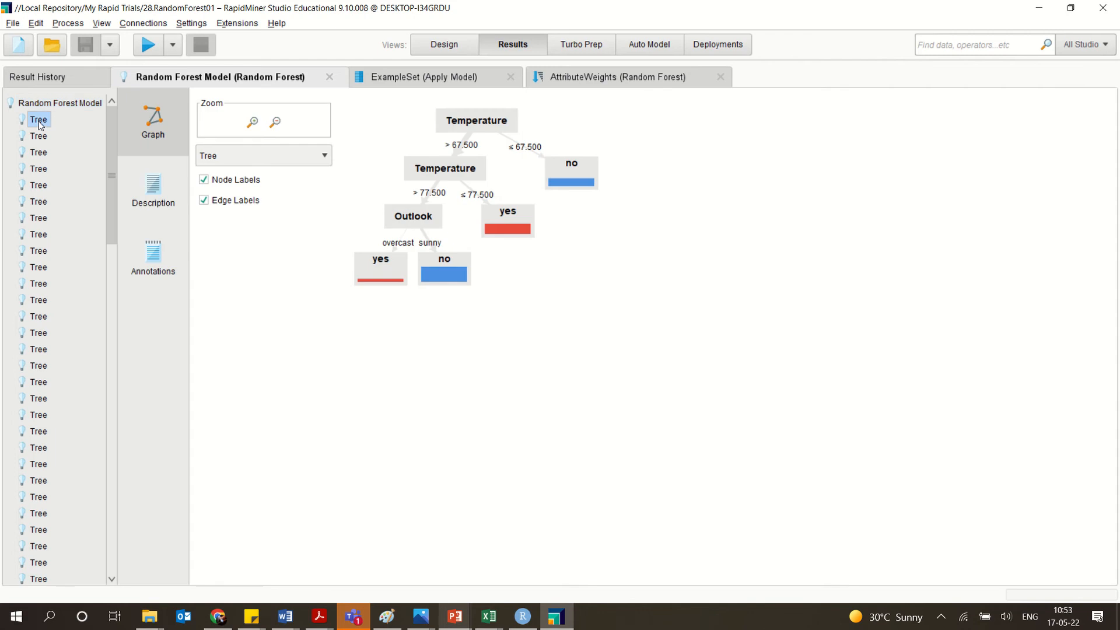
left_click(37, 136)
left_click(37, 153)
left_click(37, 169)
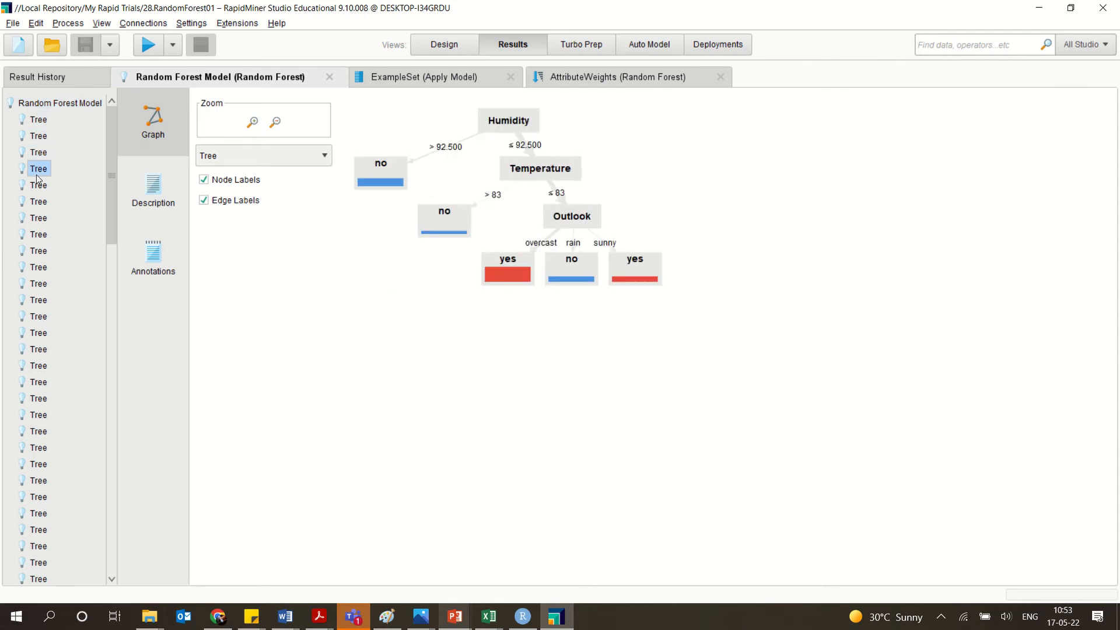
left_click(38, 186)
left_click(37, 201)
left_click(37, 218)
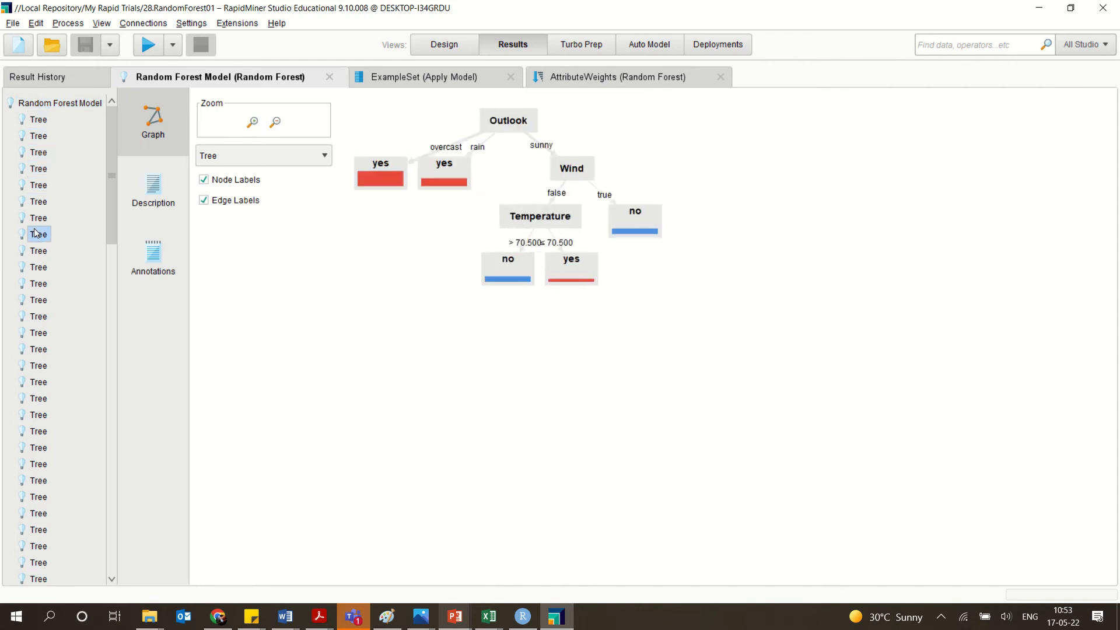
left_click(37, 235)
left_click(37, 268)
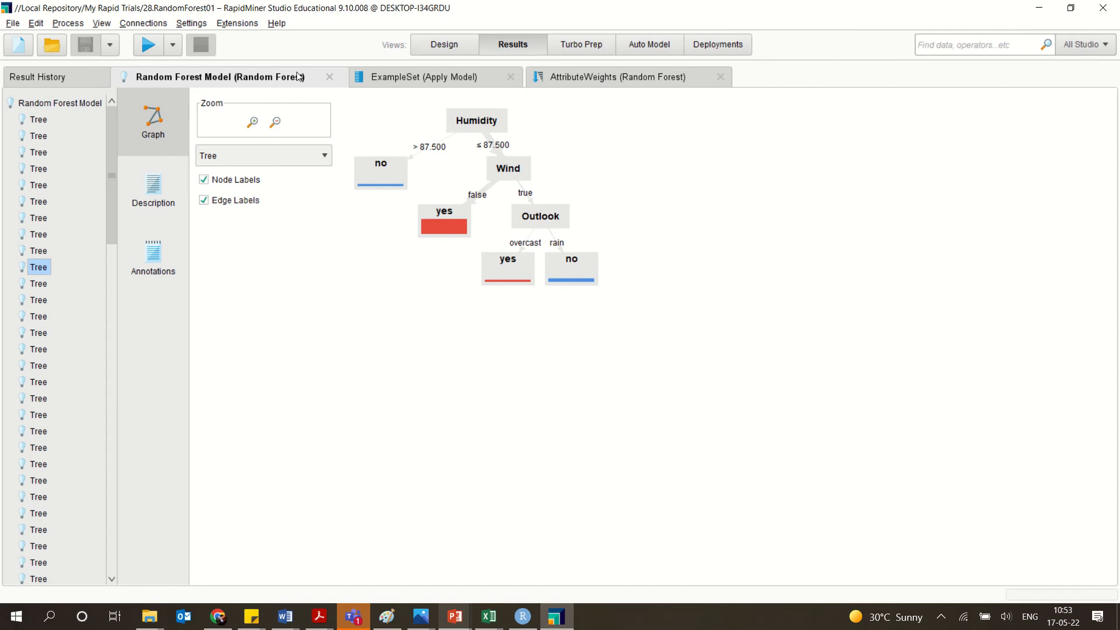
Open the saved process 29.Random forest 02 and review the partition ratios of its Split Data operator.
left_click(442, 45)
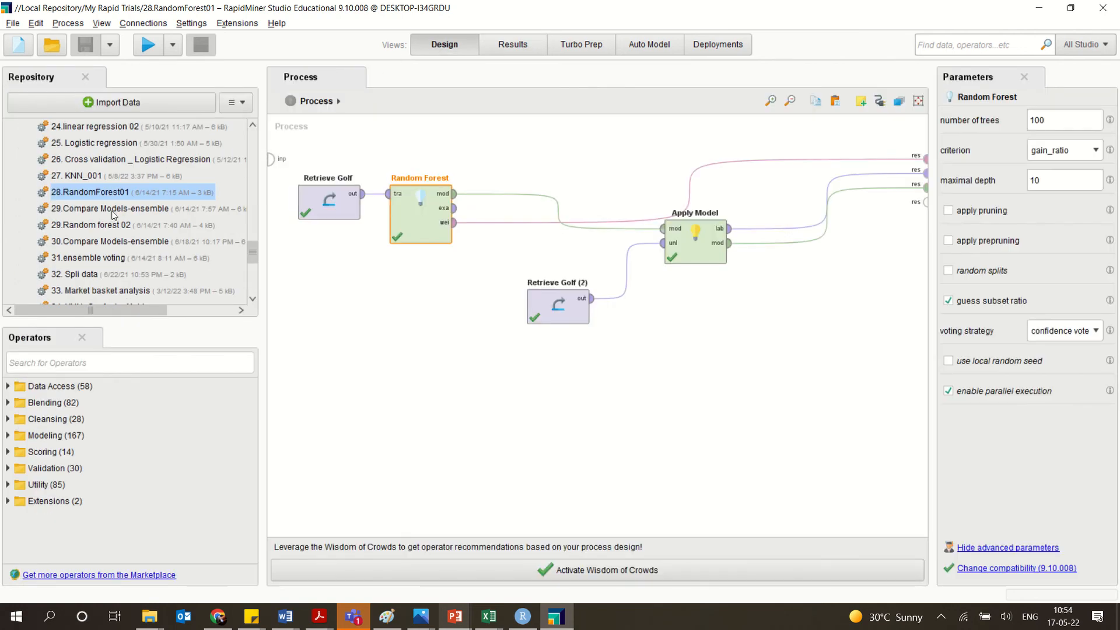
double_click(93, 225)
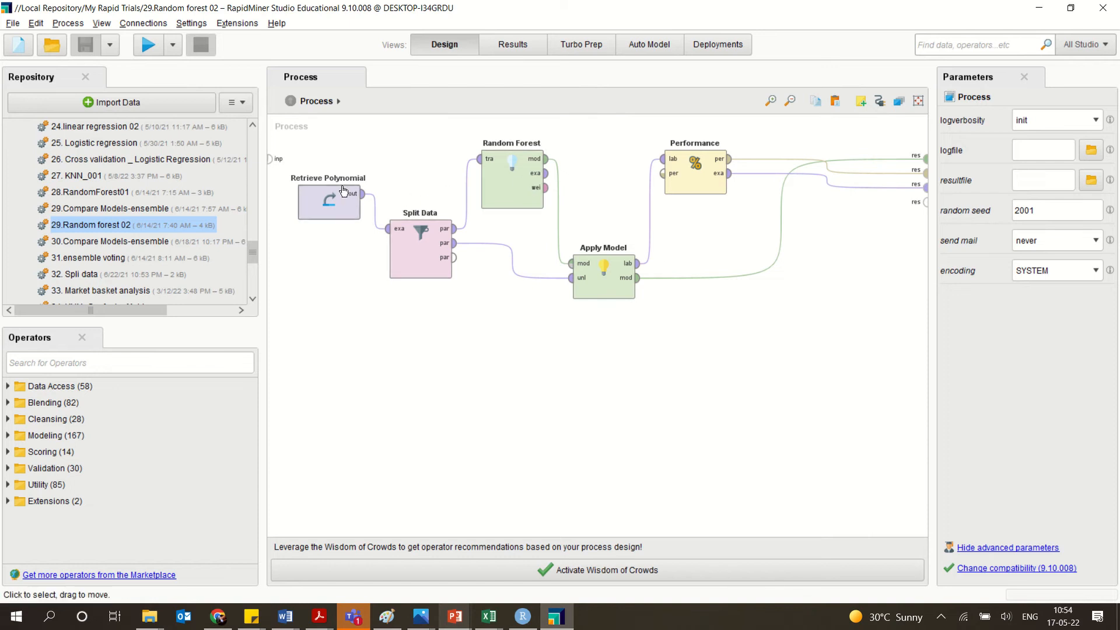
left_click(418, 268)
double_click(418, 268)
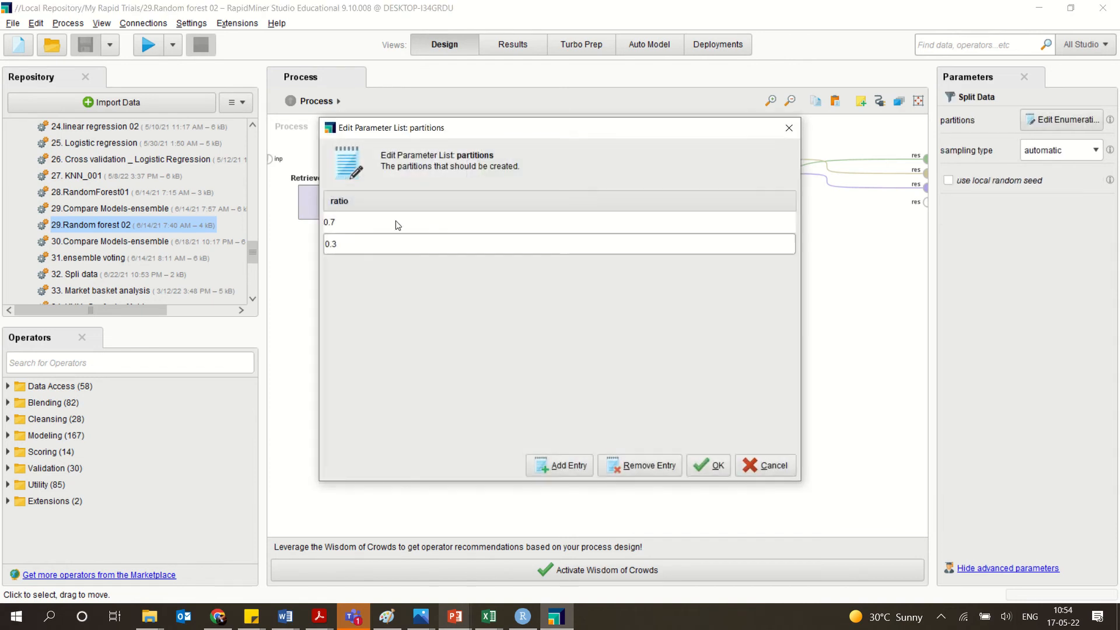
left_click(797, 127)
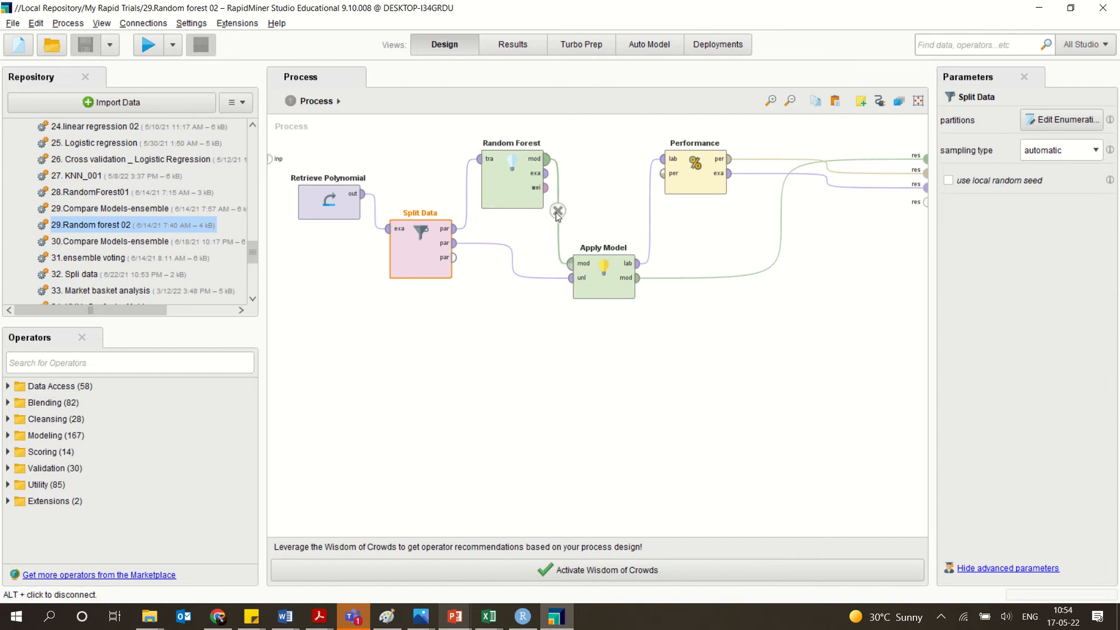
Run the 29.Random forest 02 process and view its predictions and the performance vector.
left_click(146, 37)
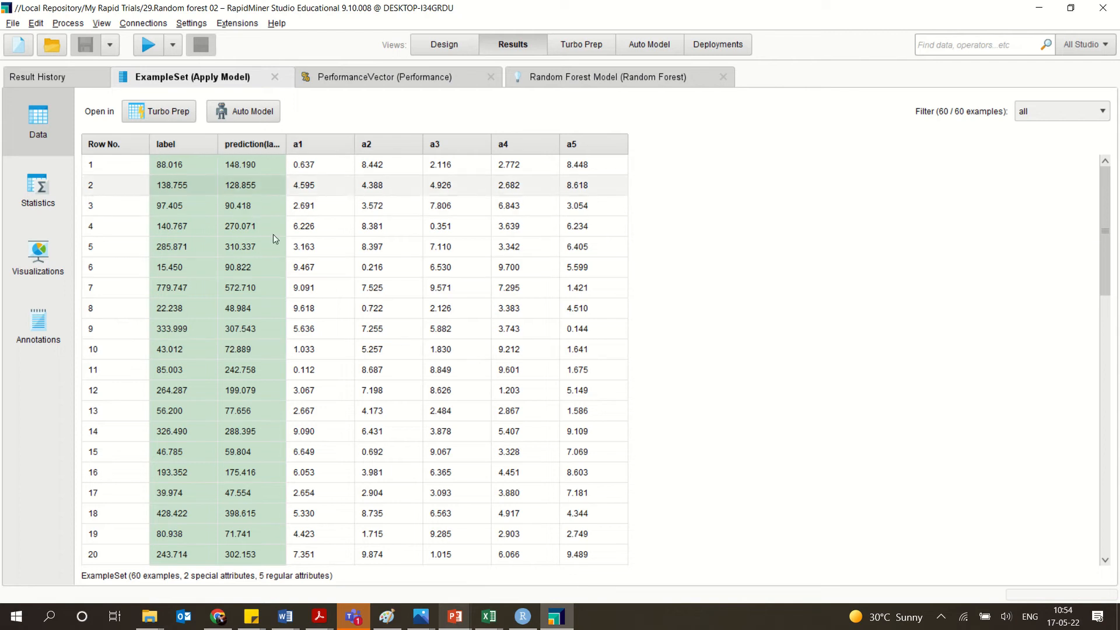
left_click(391, 77)
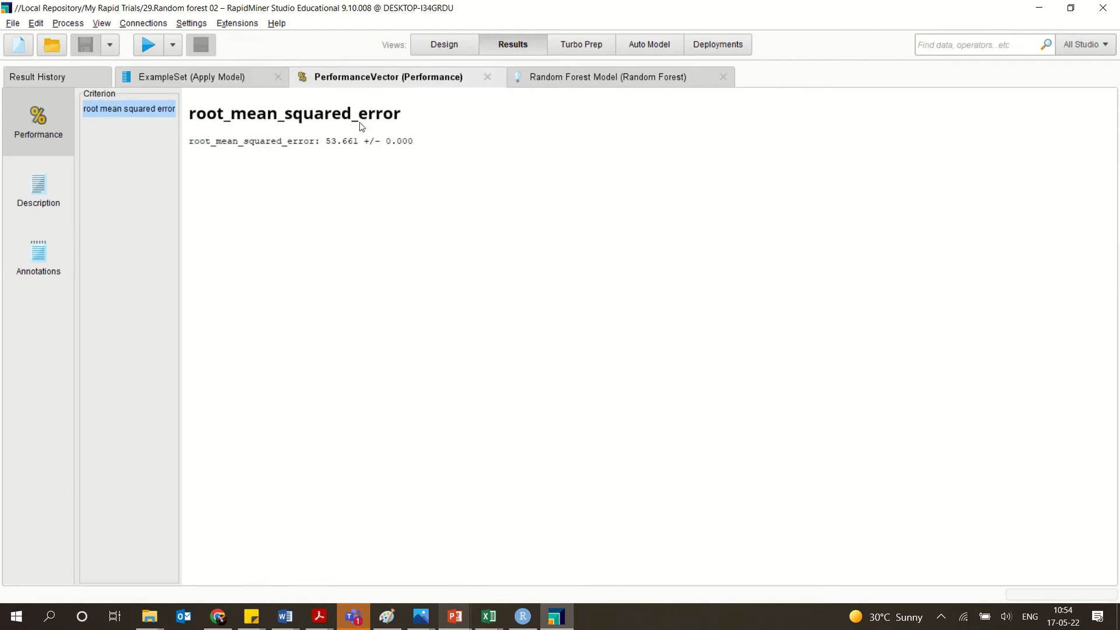
Examine the tree graphs of Models 1 to 5 in the Random Forest Model result, ending on the Apply Model example set.
left_click(542, 78)
left_click(46, 120)
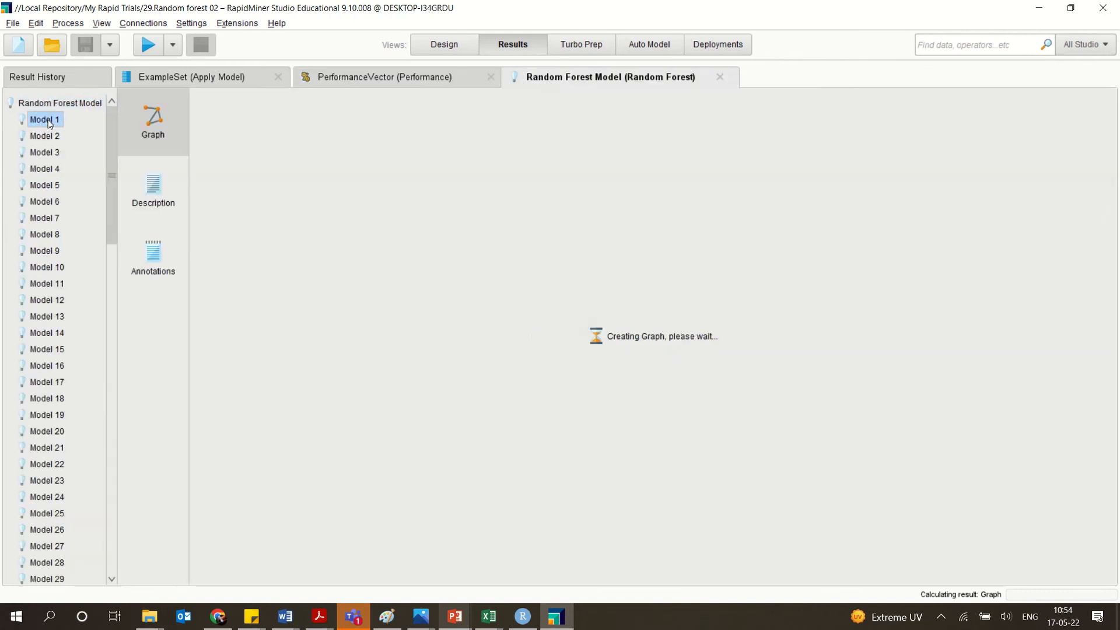
left_click(45, 136)
left_click(46, 153)
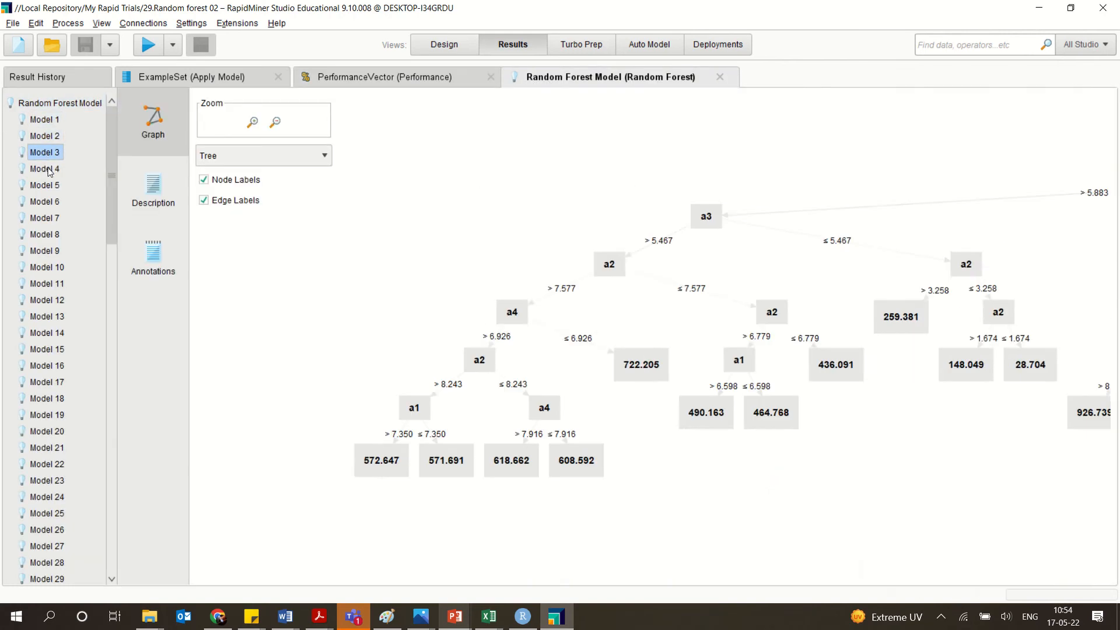
left_click(48, 168)
left_click(59, 187)
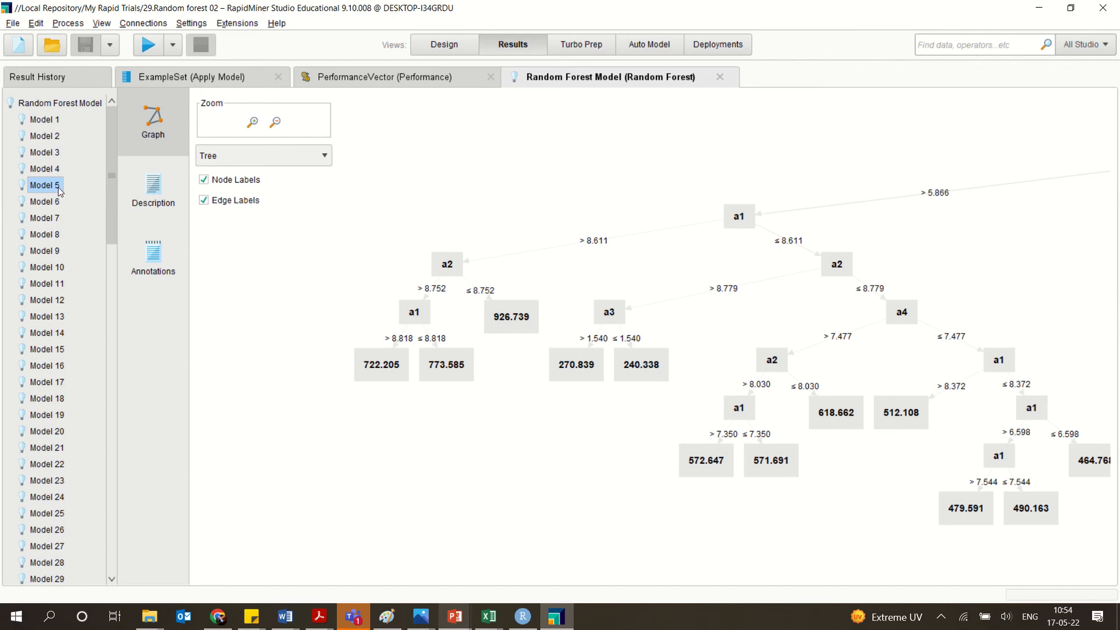
left_click(250, 80)
Open the saved process 30.Compare Models-ensemble and review the partition ratios of its Split Data operator.
left_click(454, 47)
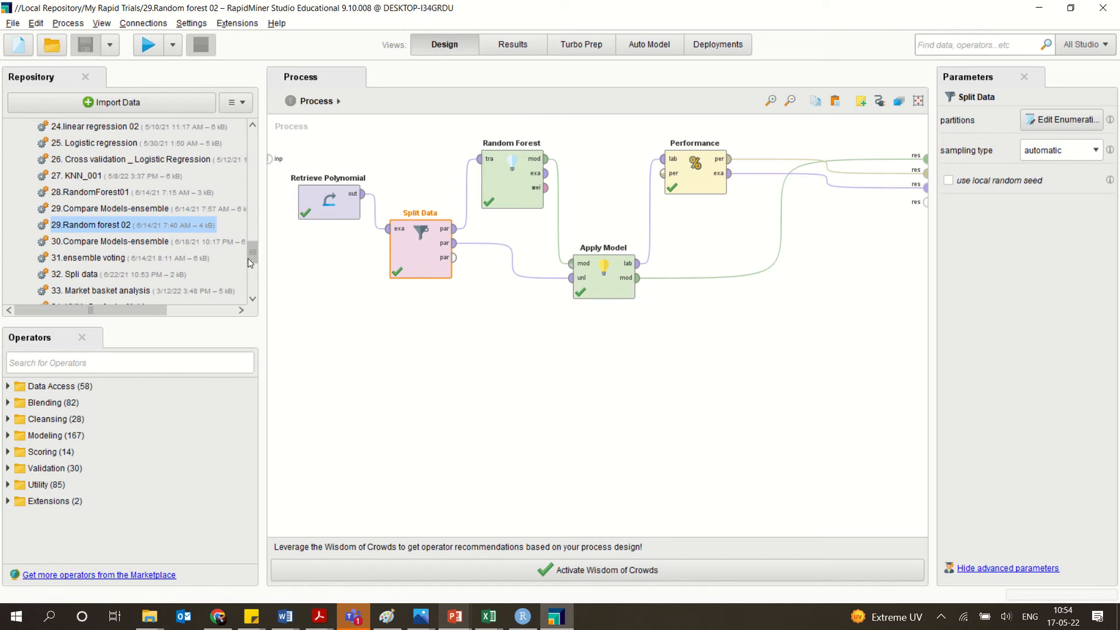
left_click(142, 244)
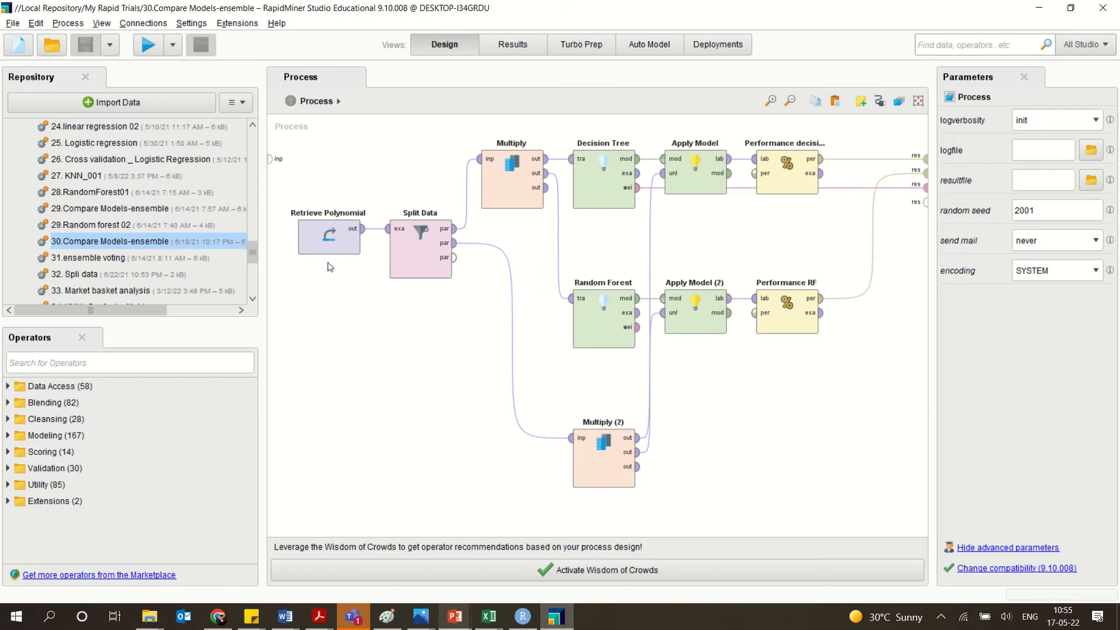
double_click(418, 271)
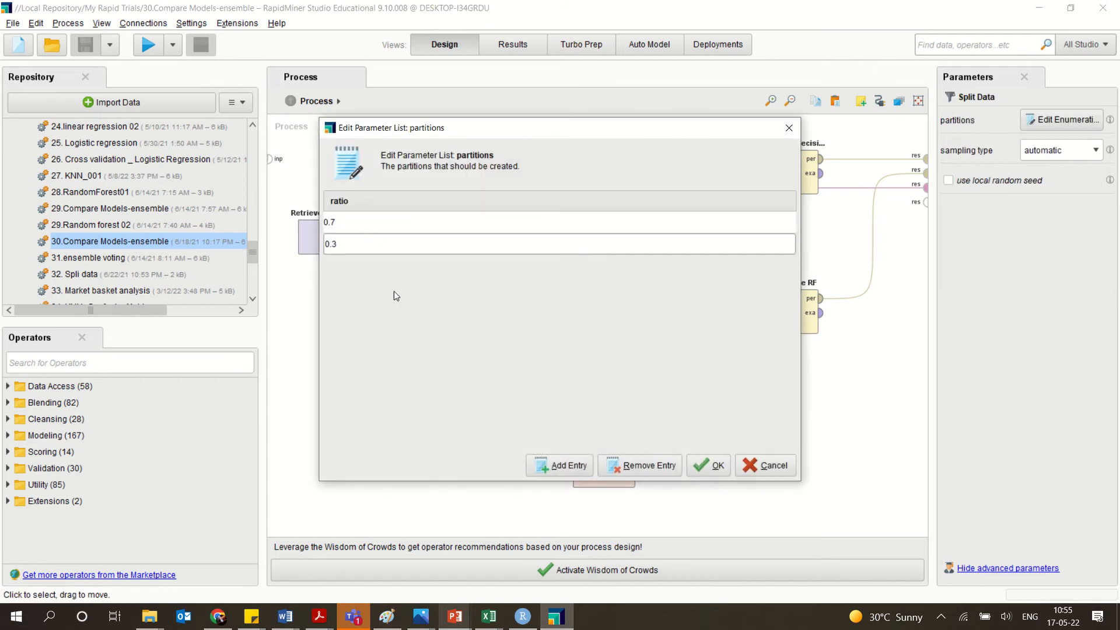
left_click(789, 129)
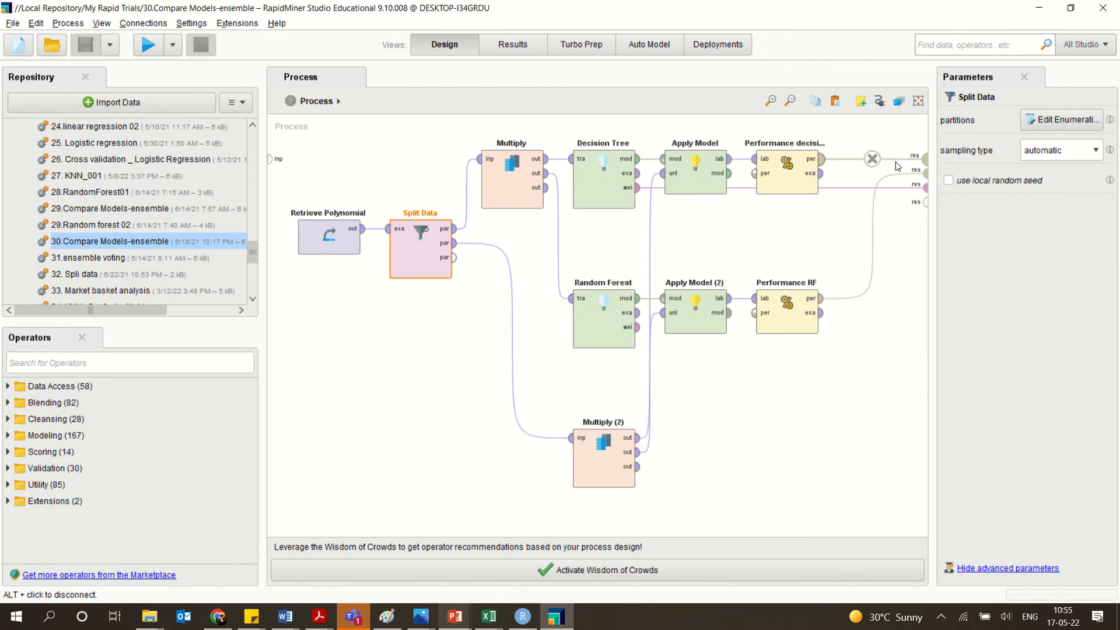
Shift the Multiply (2) operator slightly to the right and run the 30.Compare Models-ensemble process.
left_click_drag(594, 477, 642, 467)
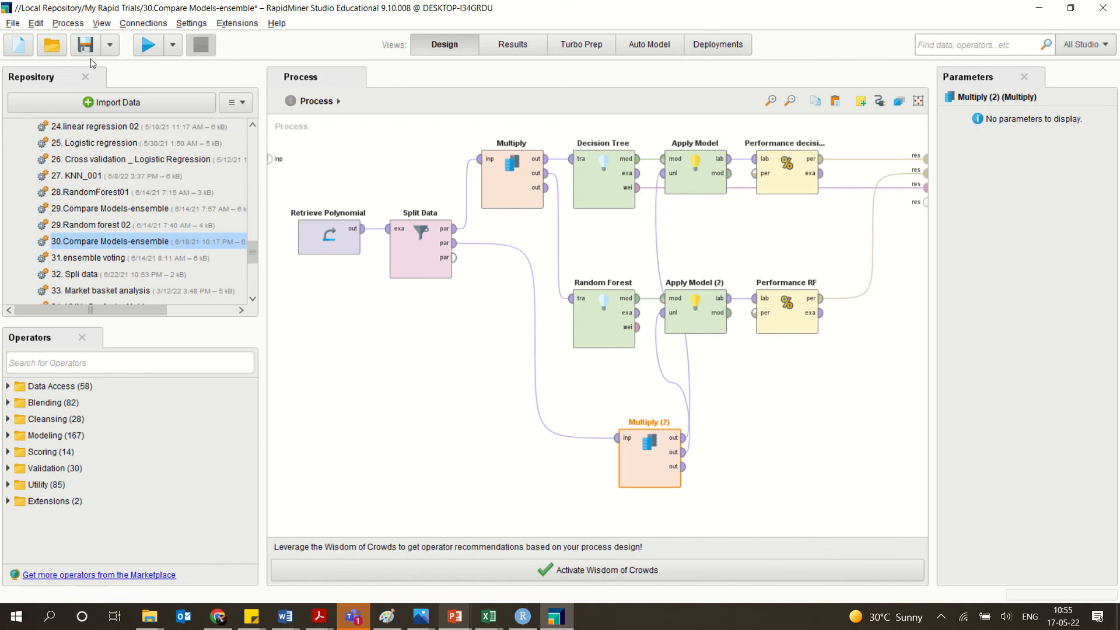
left_click(146, 47)
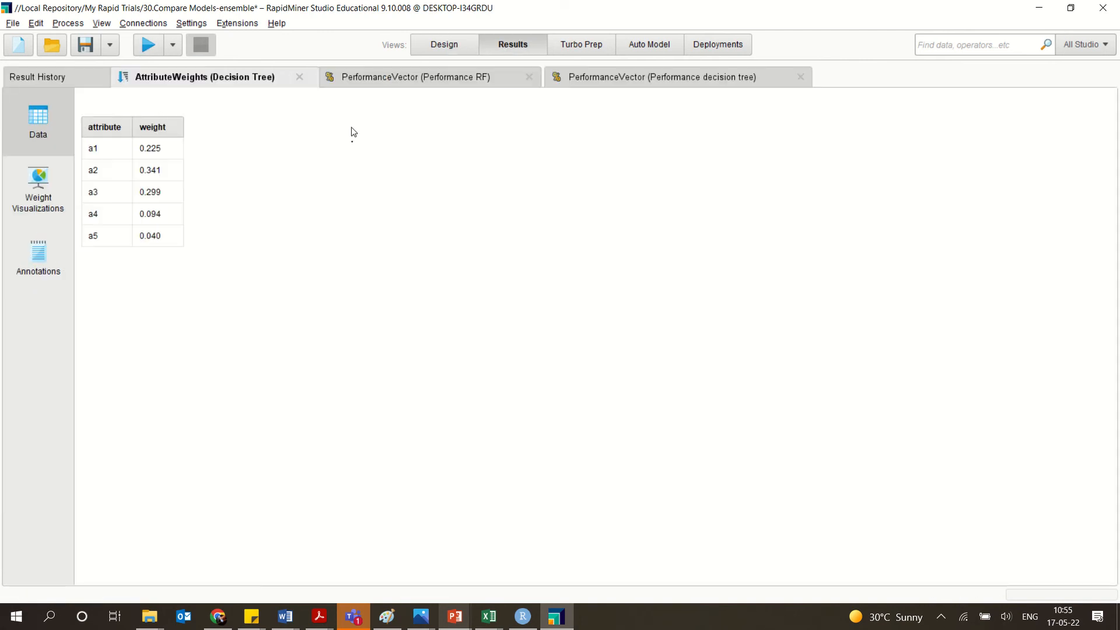
Compare the root mean squared error of the decision tree and random forest performance vectors, also checking the decision tree's squared error.
left_click(615, 78)
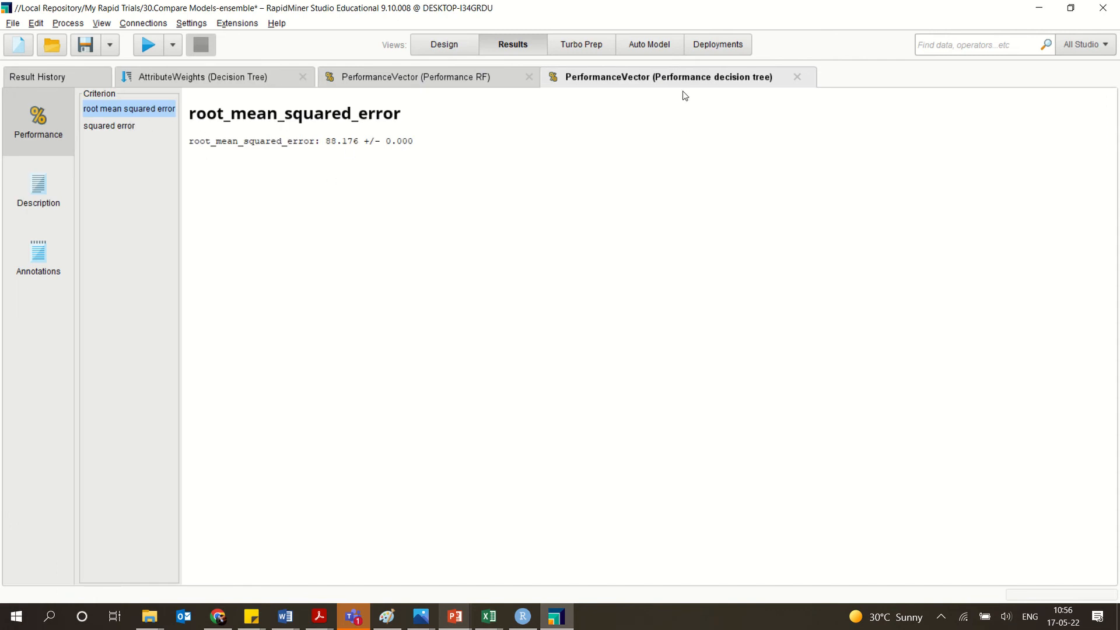
left_click(127, 128)
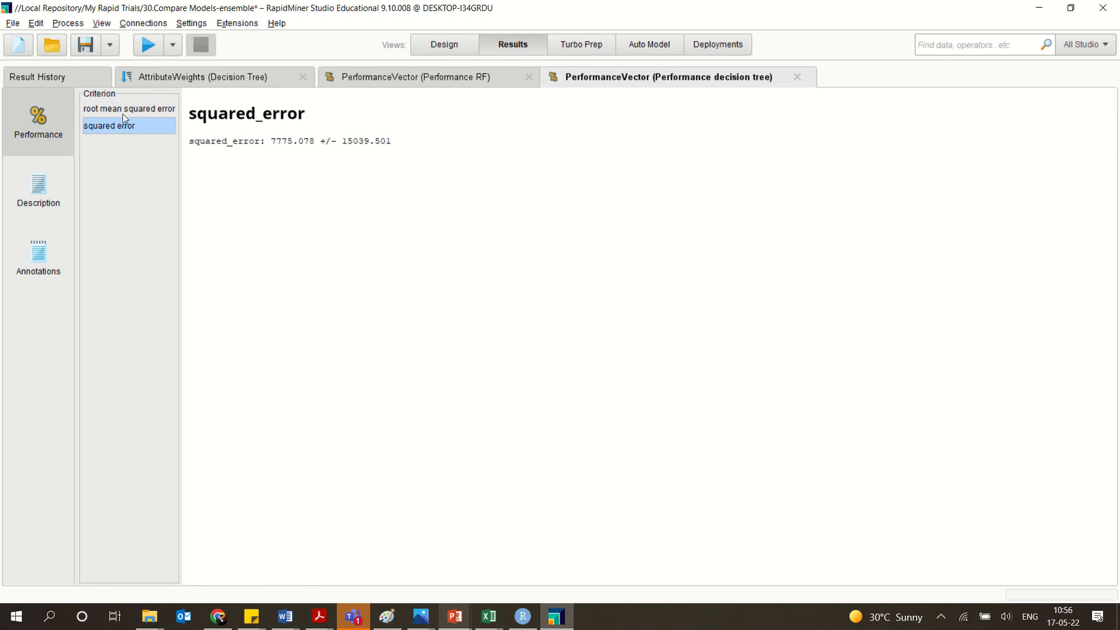
left_click(122, 110)
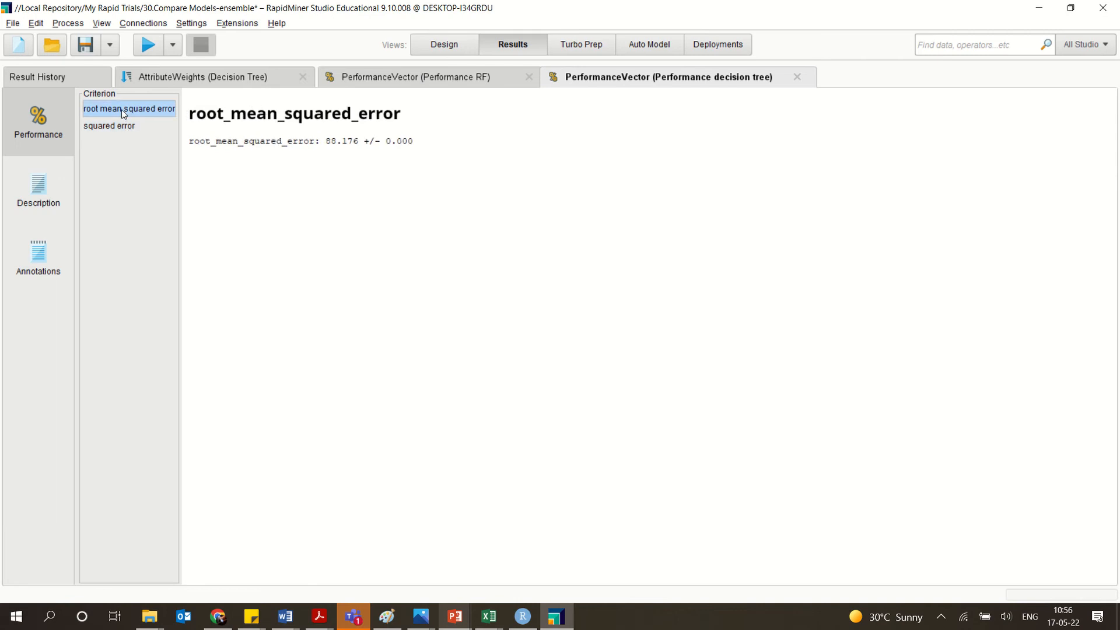
left_click(484, 74)
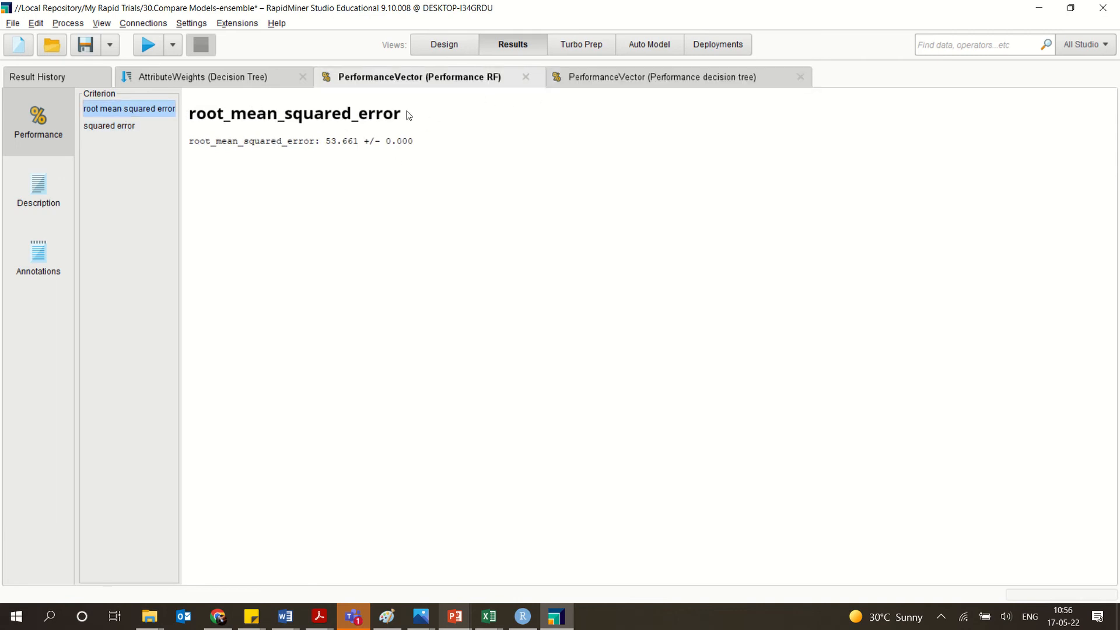
left_click(622, 85)
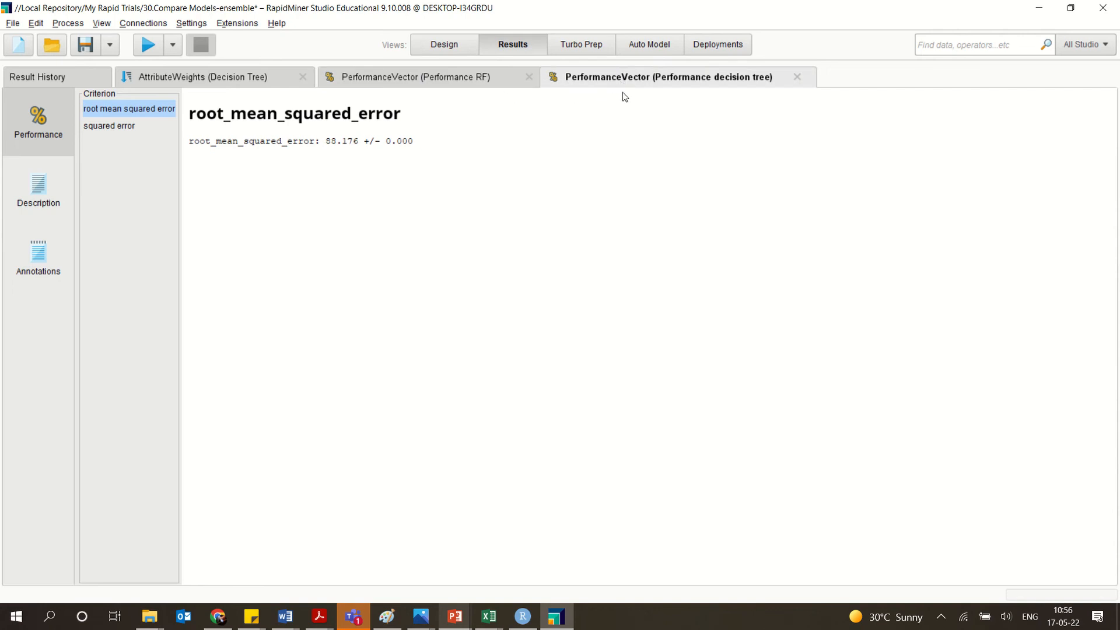
left_click(489, 79)
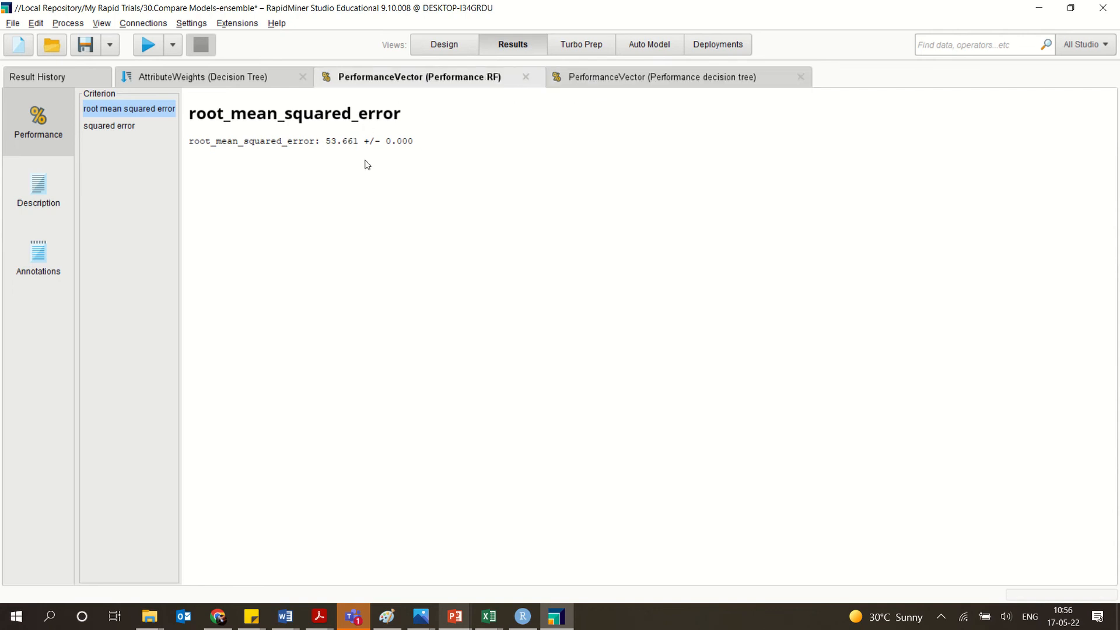
left_click(604, 79)
left_click(491, 78)
left_click(553, 85)
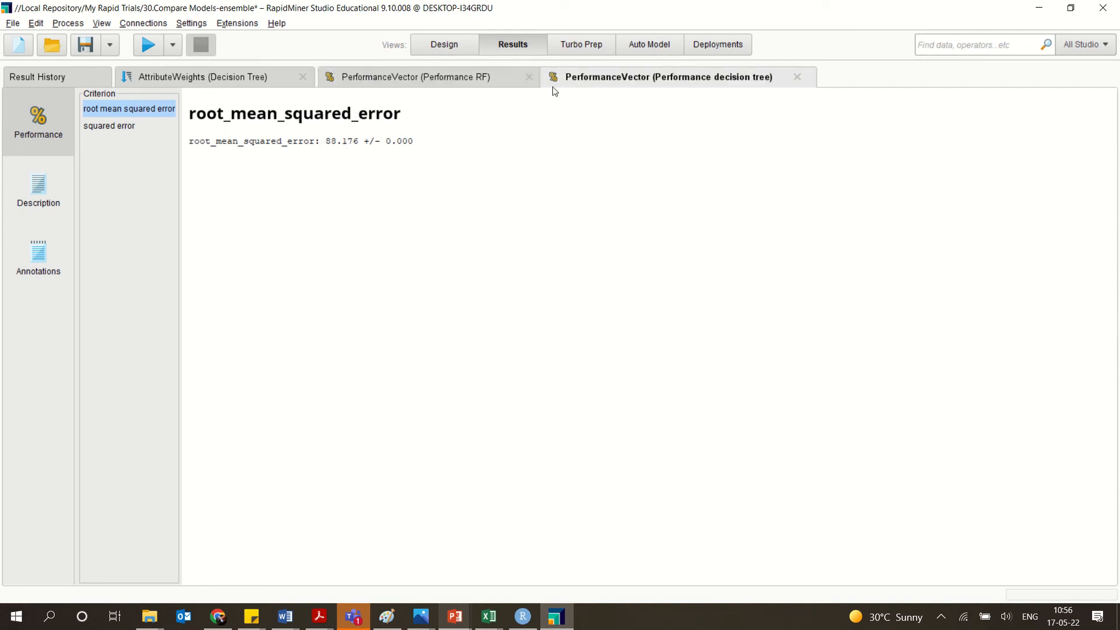
left_click(445, 81)
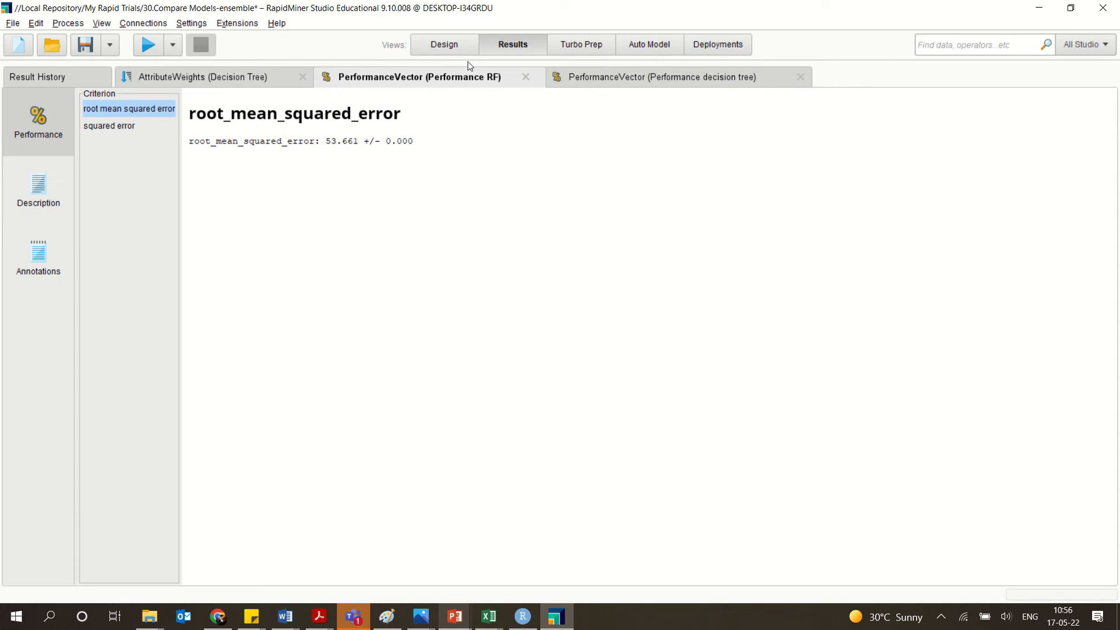
Review the Decision Tree attribute weights as a bar chart and as a data table.
left_click(243, 78)
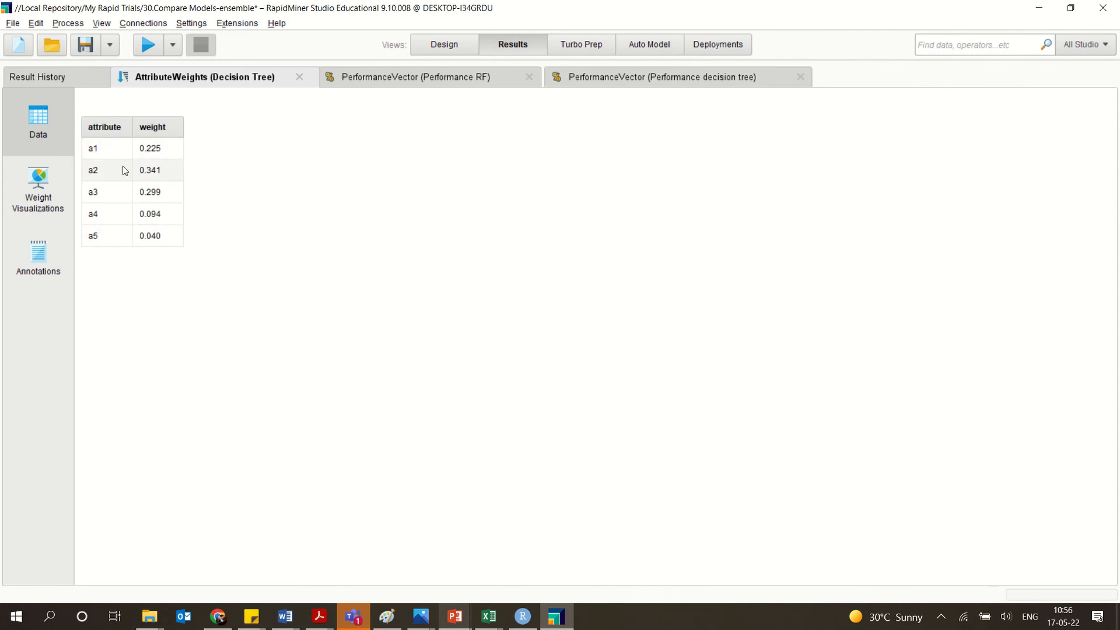
left_click(47, 181)
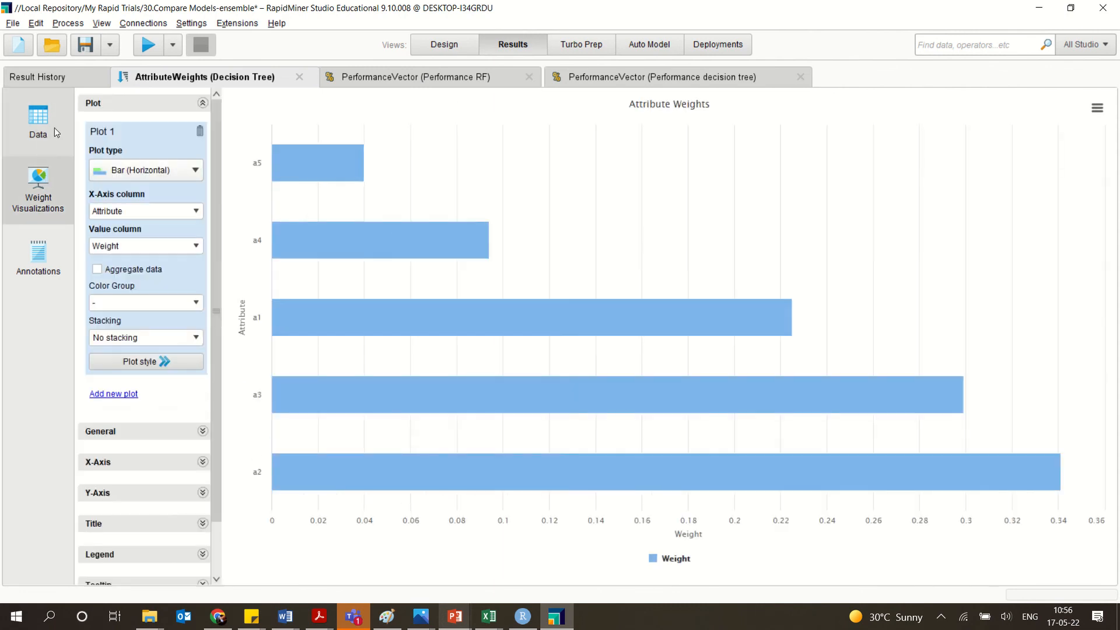
left_click(26, 112)
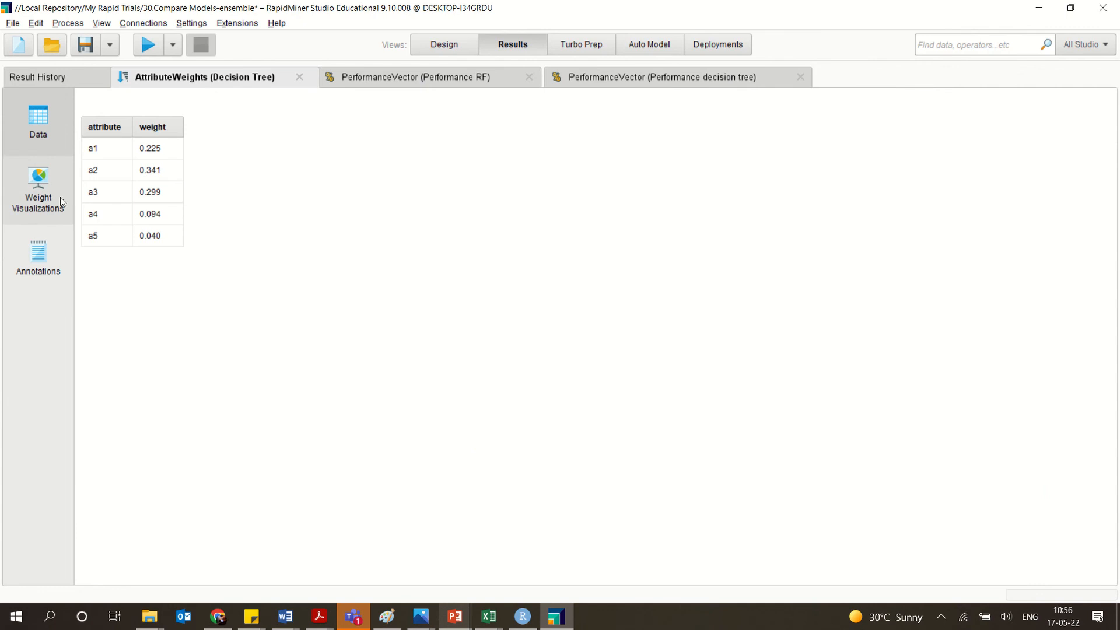
Open the saved process 31.ensemble voting without saving the previous process's changes, and review its Split Data partition ratios.
left_click(442, 45)
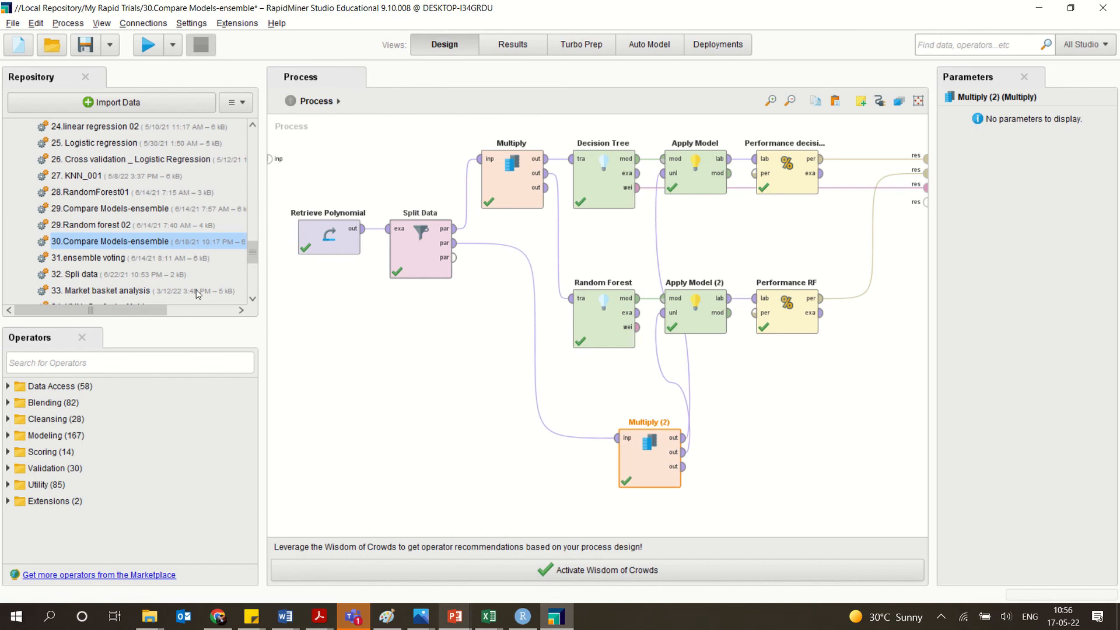
double_click(107, 258)
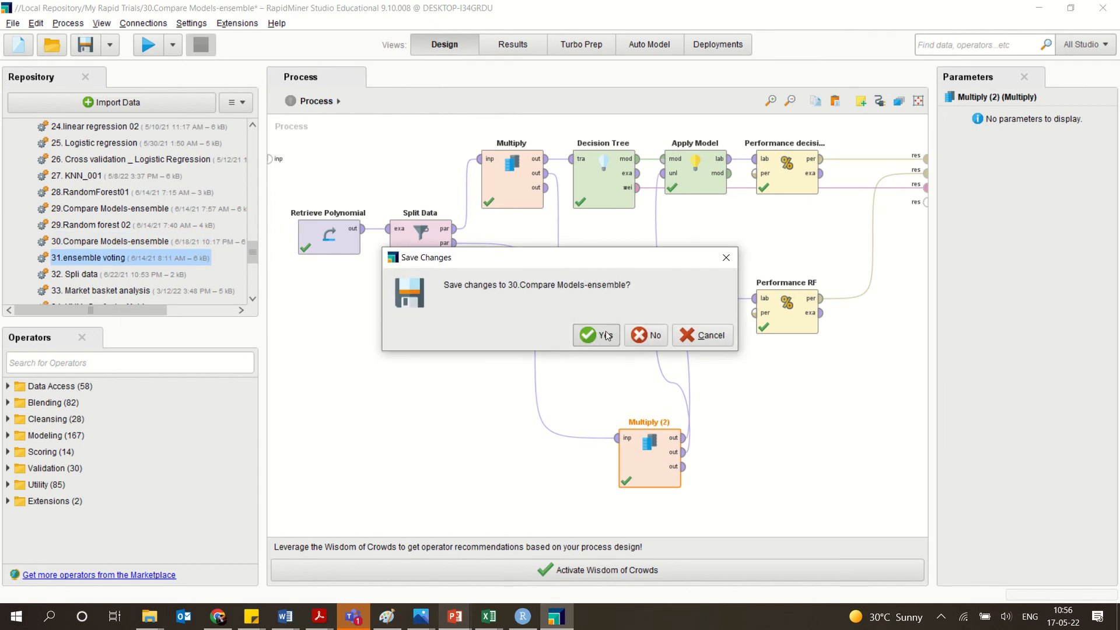
left_click(655, 337)
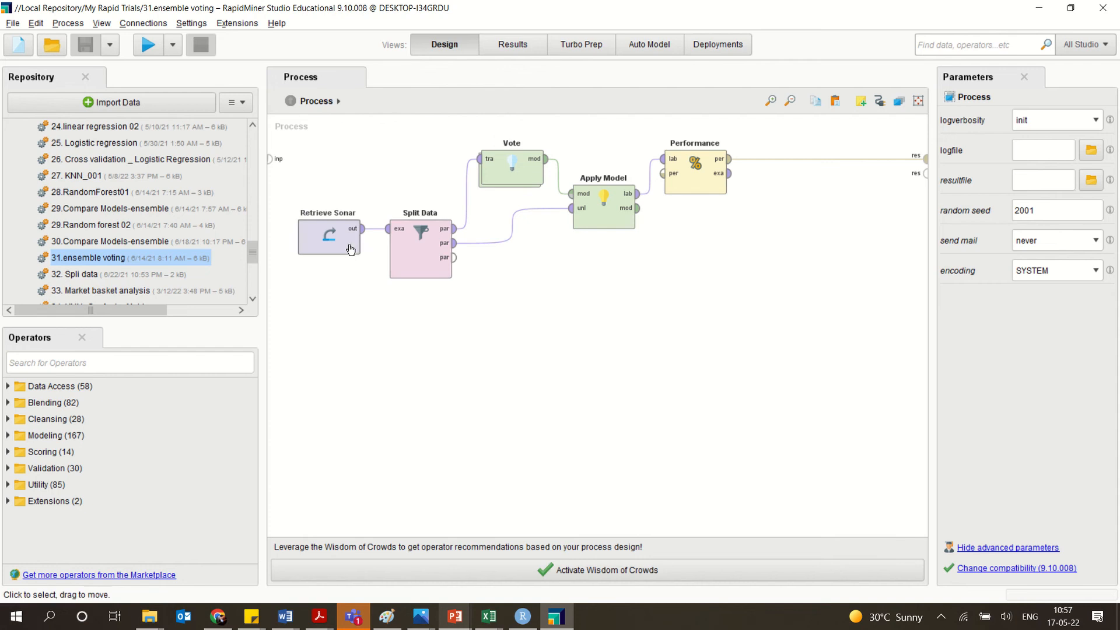
double_click(413, 253)
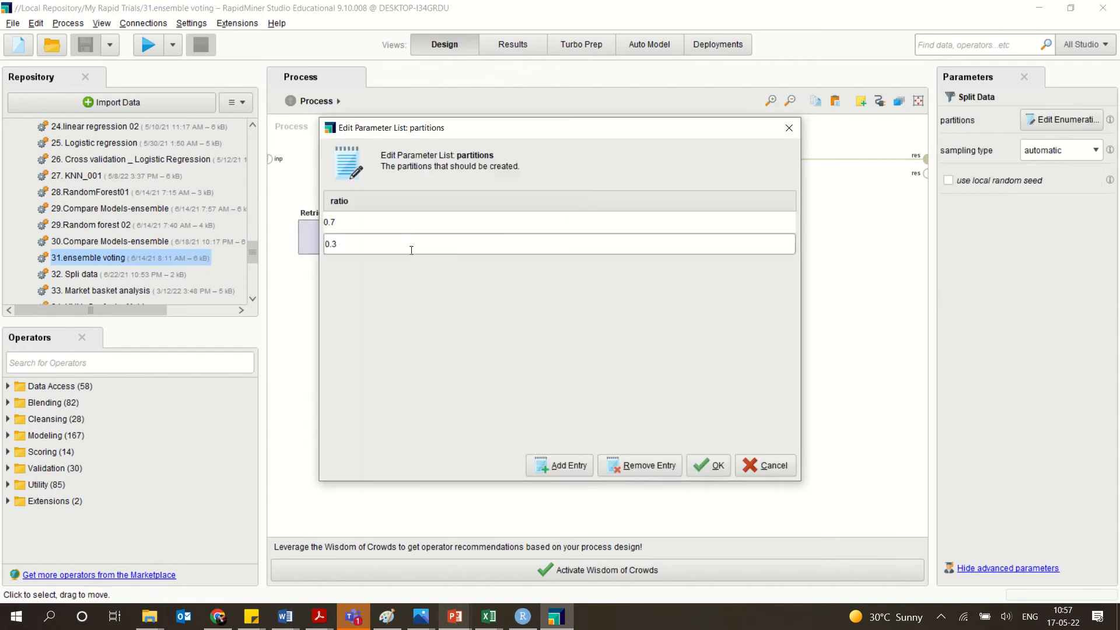
left_click(789, 128)
Look inside the Vote operator's subprocess to examine the base learners it combines.
left_click(524, 176)
double_click(524, 177)
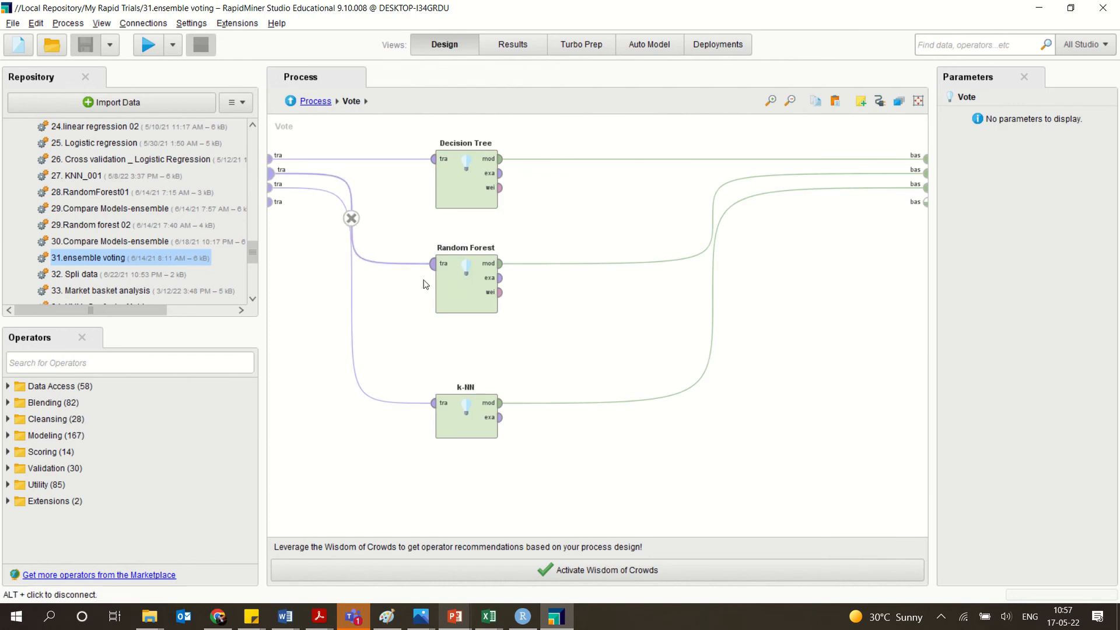
left_click(290, 101)
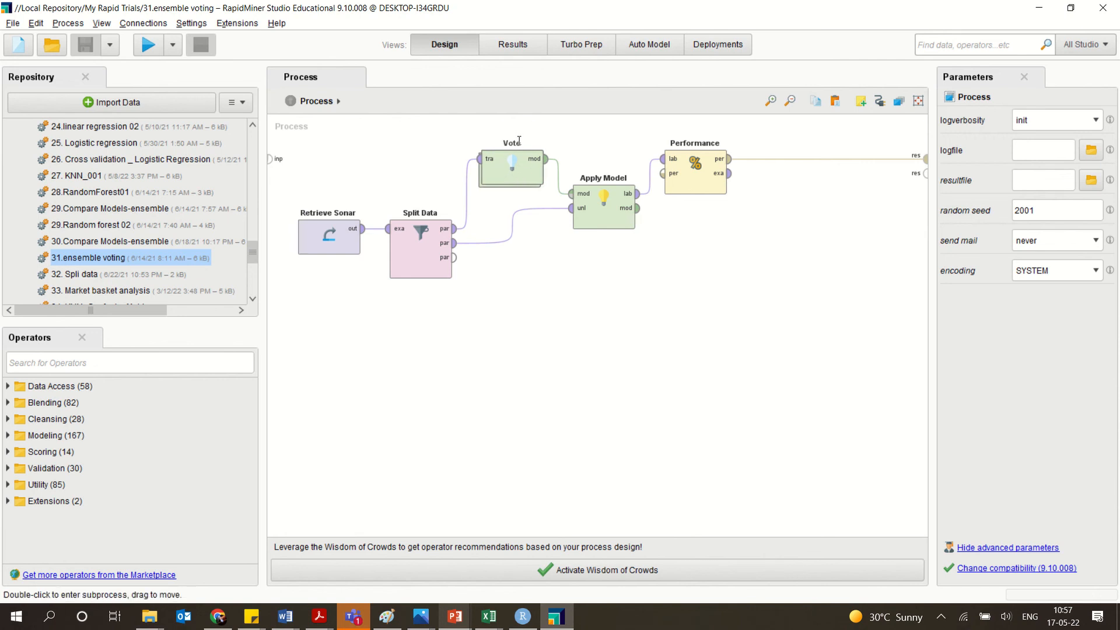
double_click(507, 182)
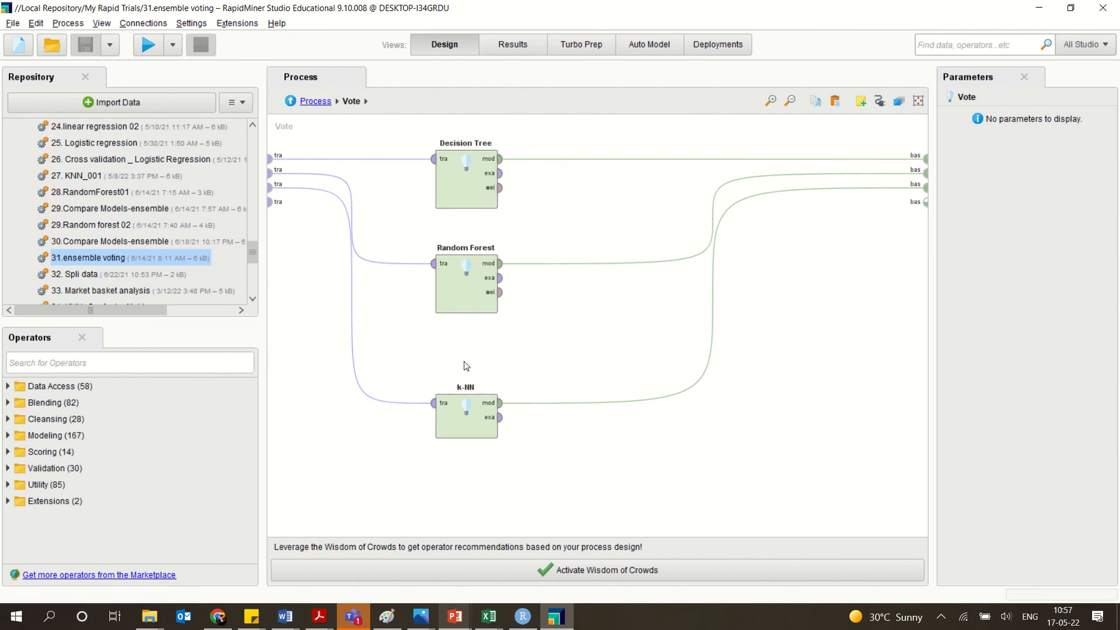
Search the operators for "vote" and return from the Vote subprocess to the main process.
left_click(187, 359)
type("vote")
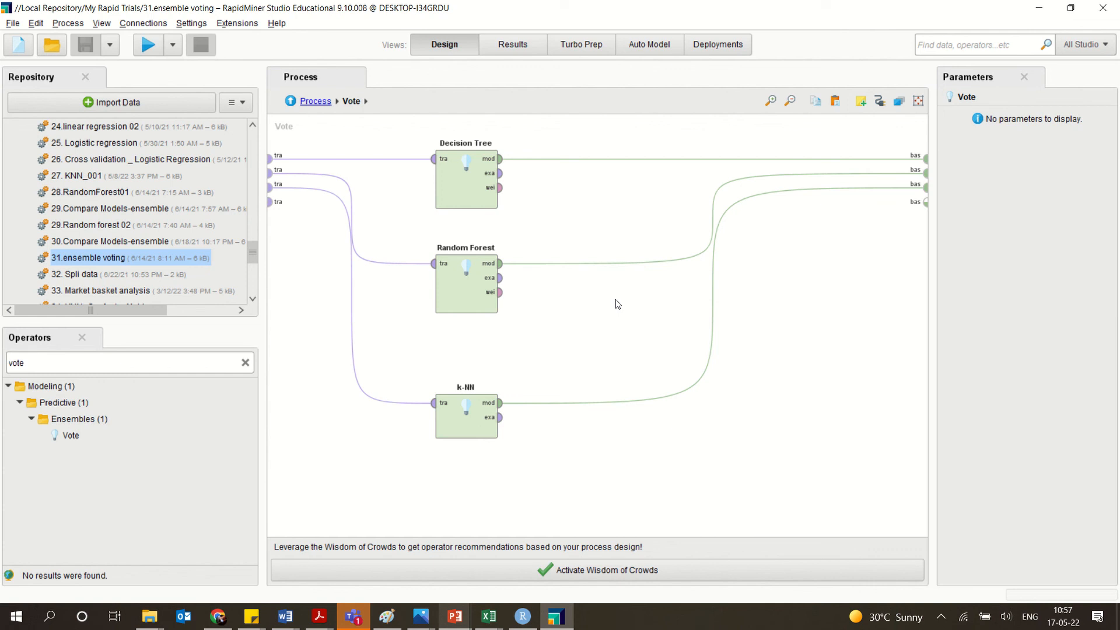
left_click(290, 101)
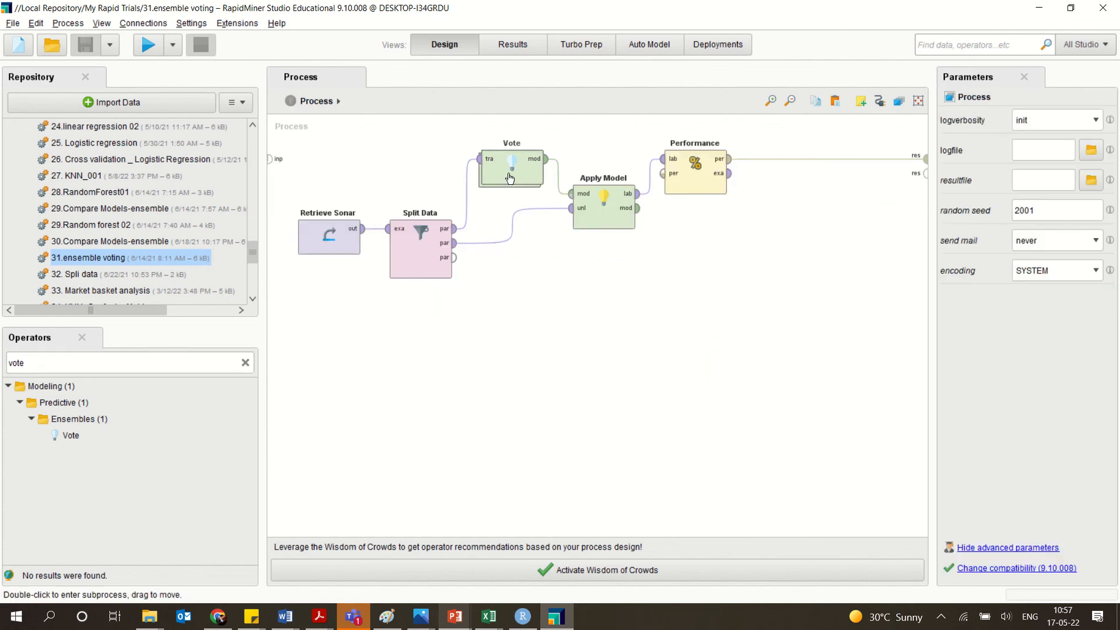
Revisit the Vote subprocess and its connections, return to the main process, and point out the Vote operator among the ensemble operators.
left_click(509, 177)
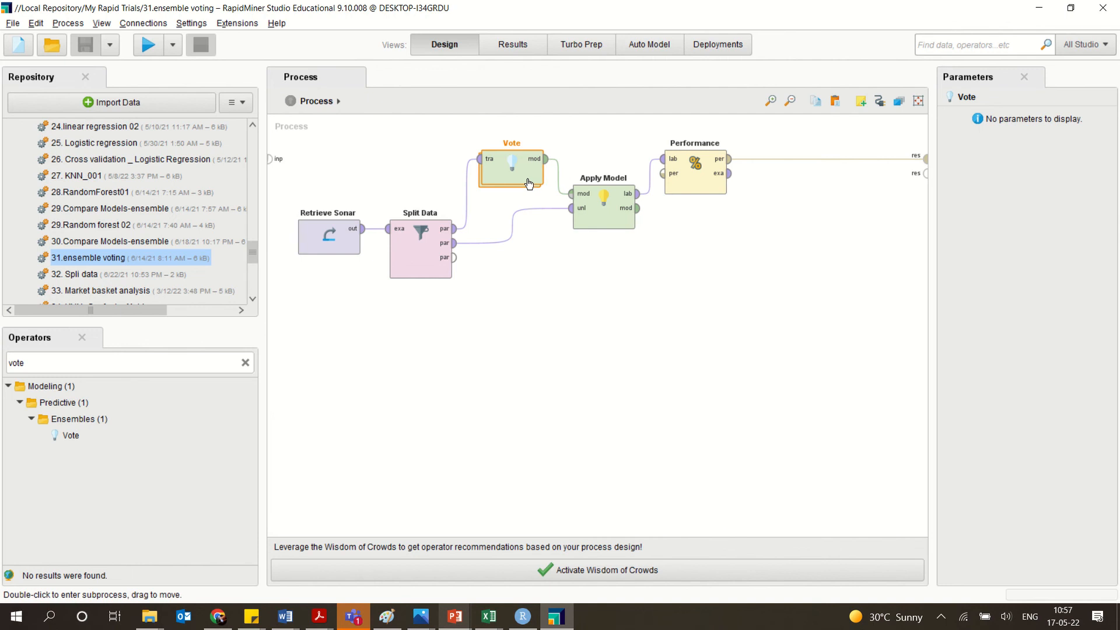
double_click(529, 184)
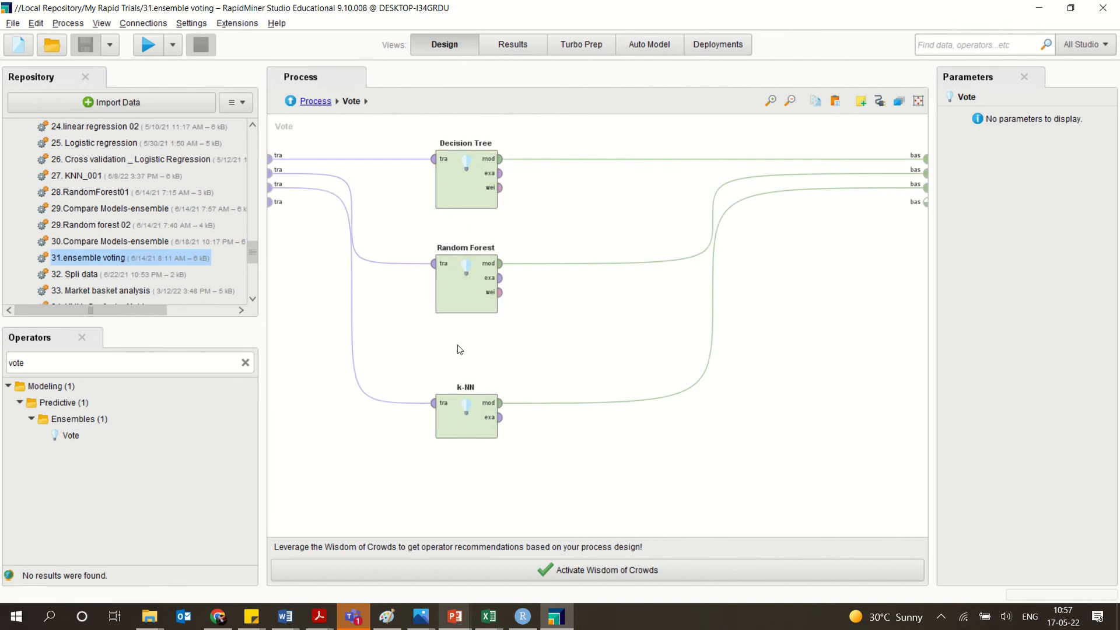
left_click(299, 101)
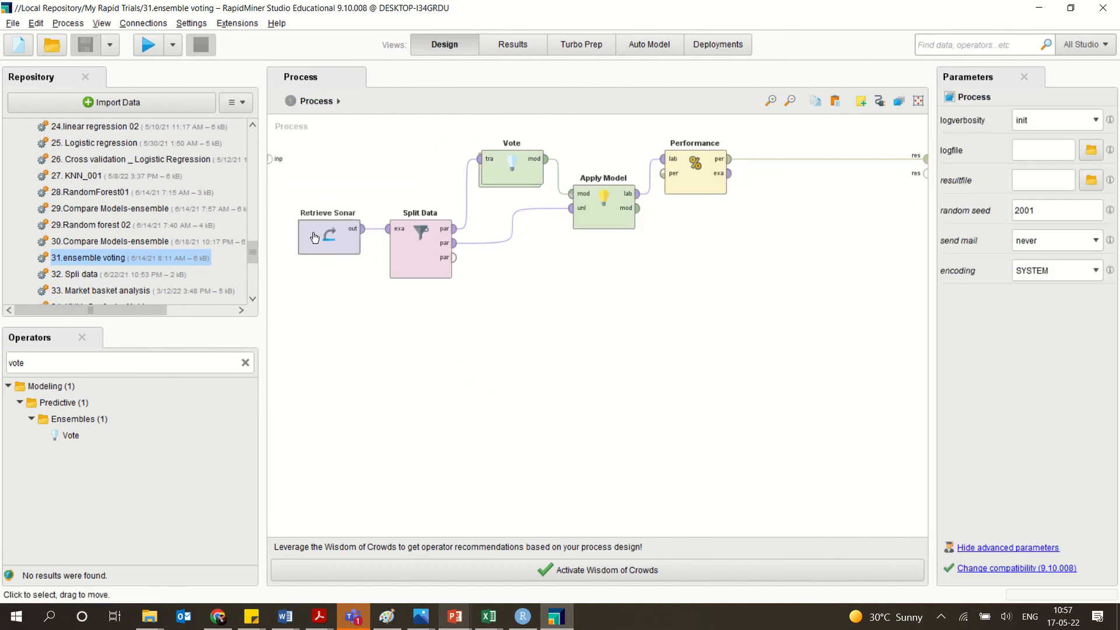
double_click(503, 171)
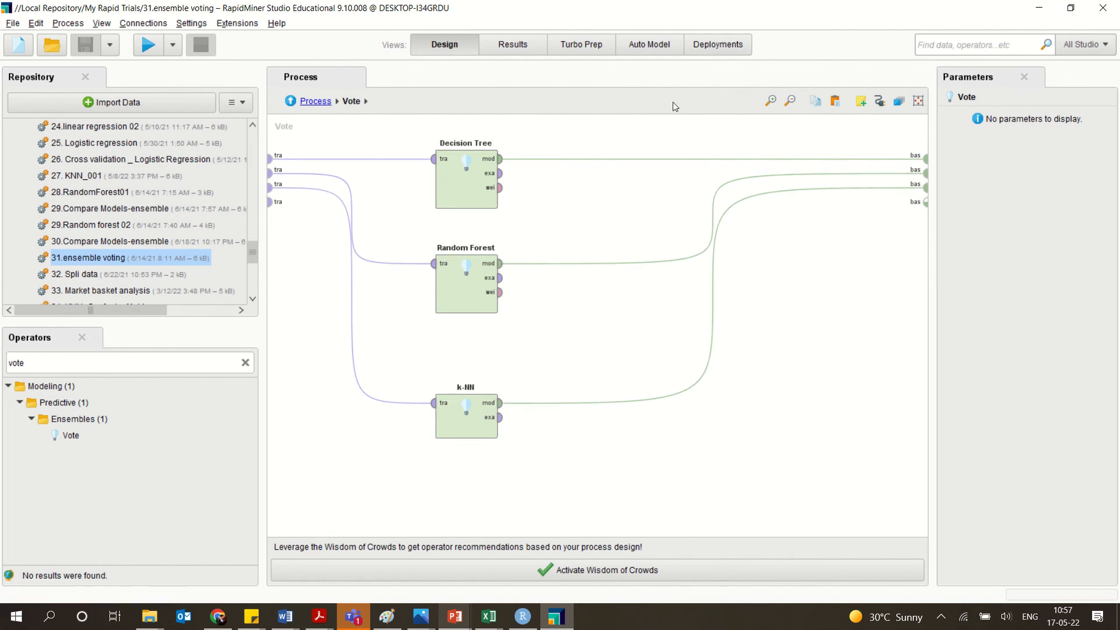
left_click(295, 103)
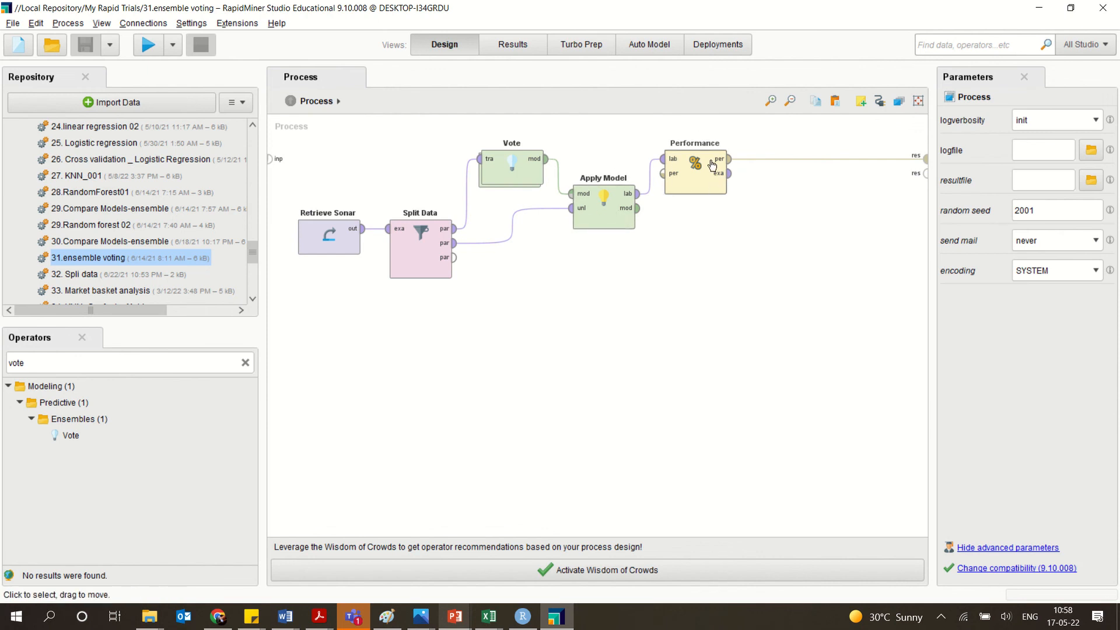
left_click_drag(70, 436, 78, 441)
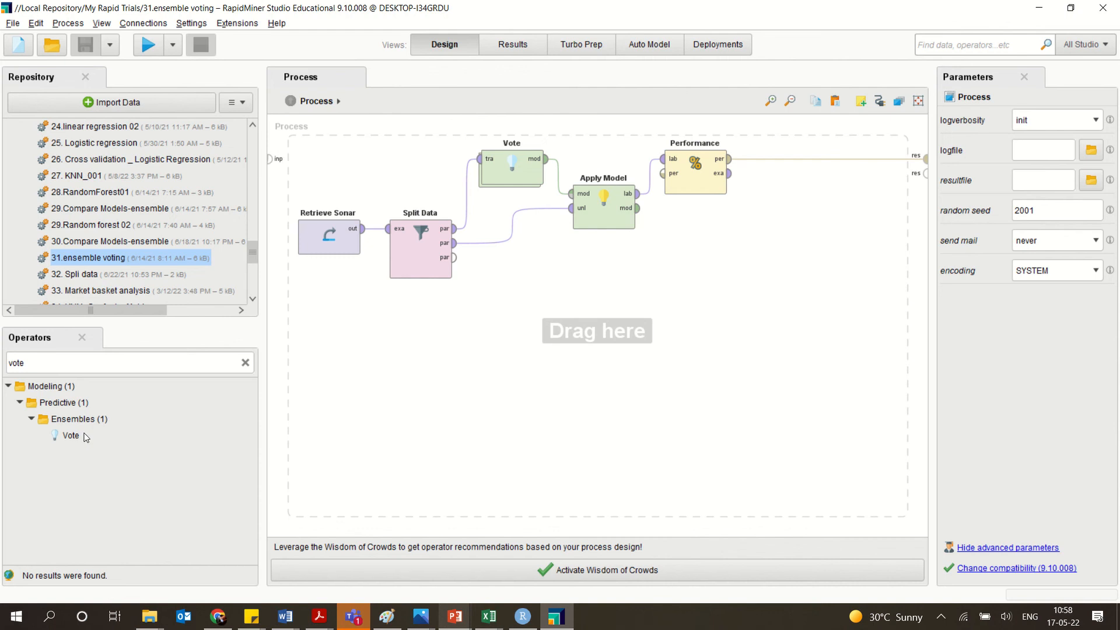
Inspect the Decision Tree, Random Forest and k-NN learners inside the Vote operator twice, returning to the main process each time.
double_click(518, 179)
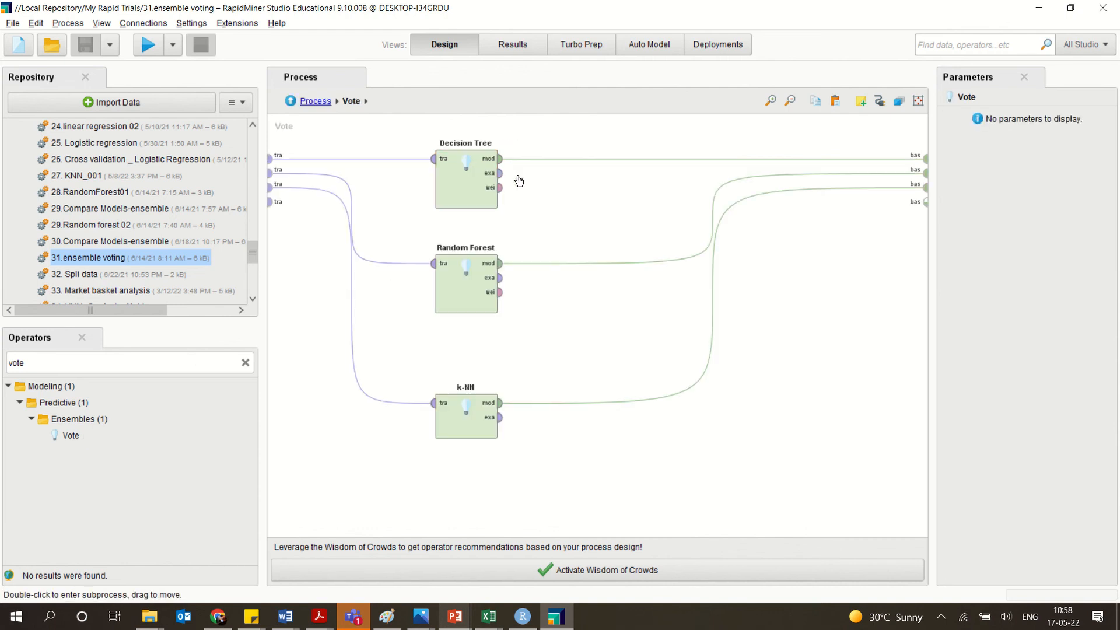
left_click(290, 101)
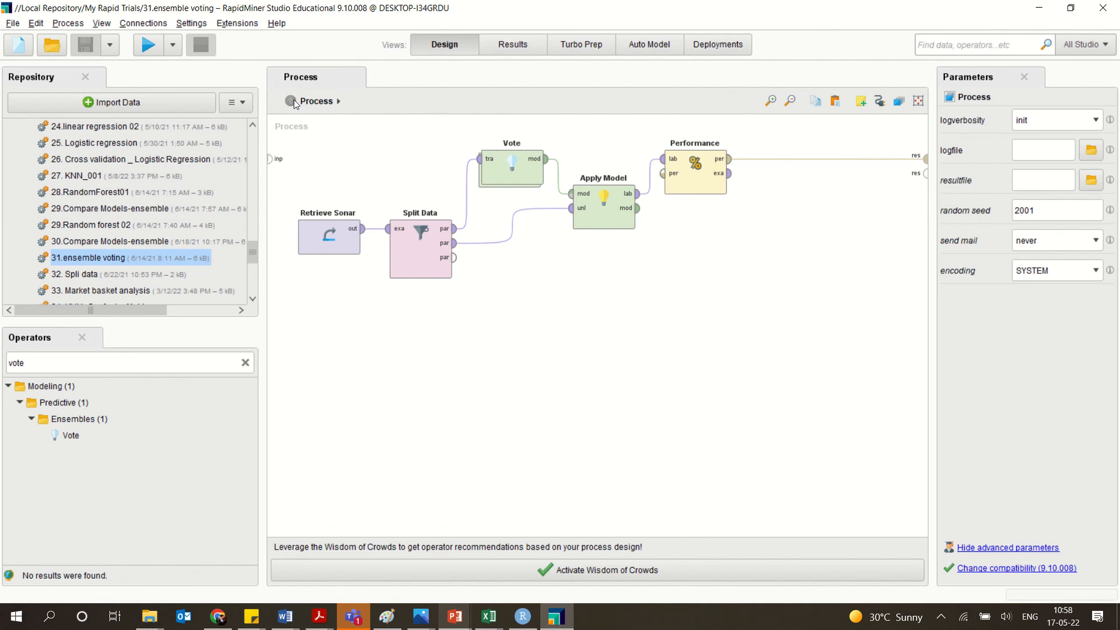
double_click(516, 179)
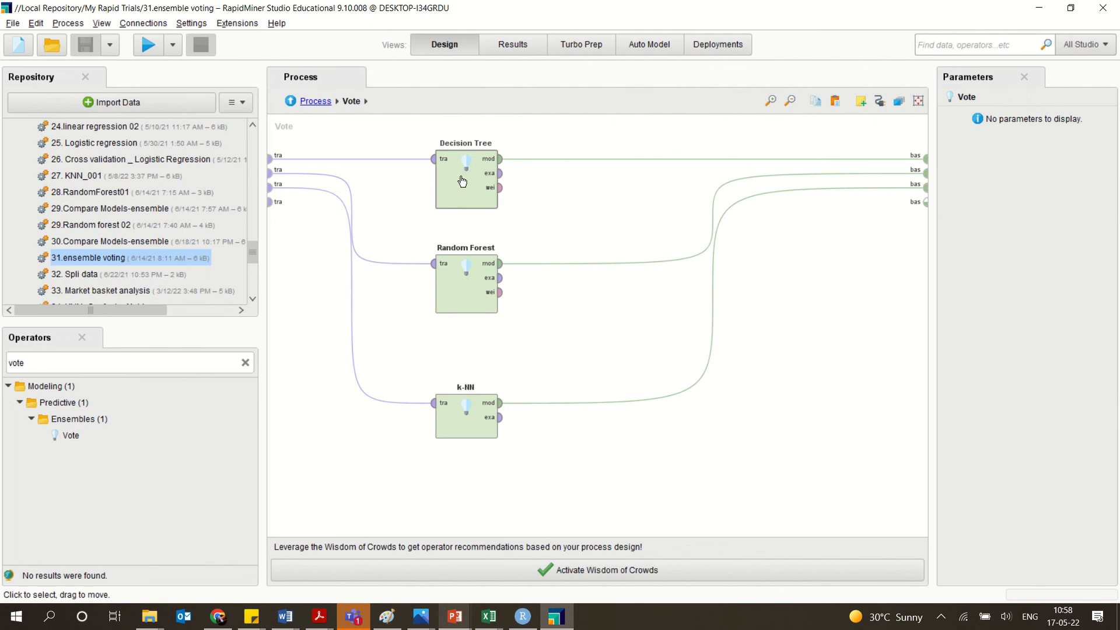
left_click(290, 101)
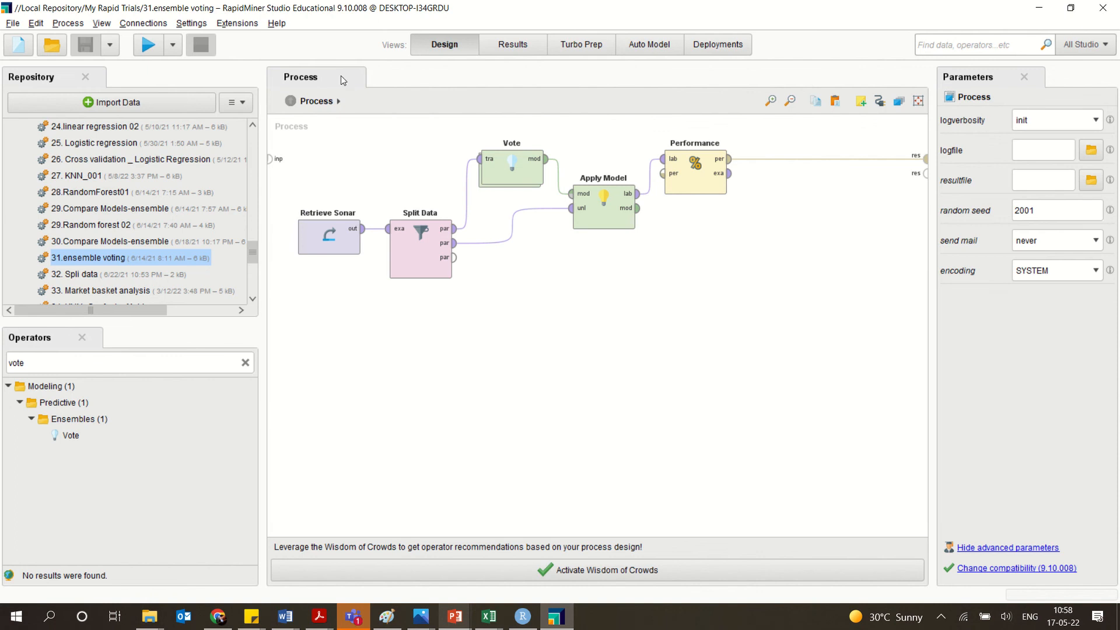
Run the ensemble voting process and review its precision, recall, AUC (optimistic), AUC and AUC (pessimistic) results.
left_click(155, 49)
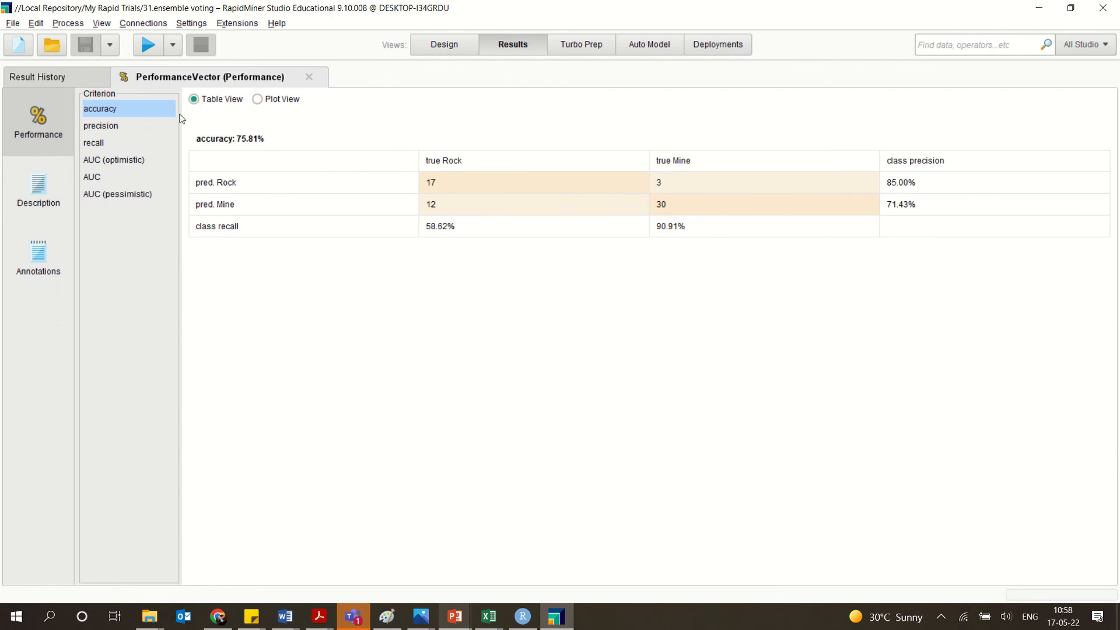
left_click(119, 127)
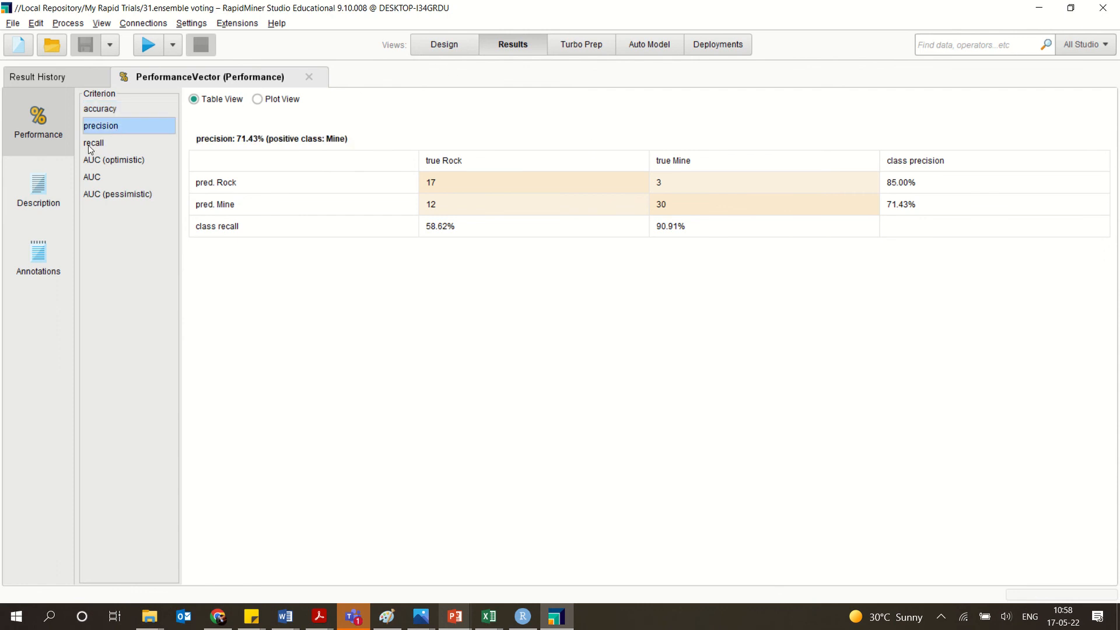
left_click(88, 145)
left_click(96, 161)
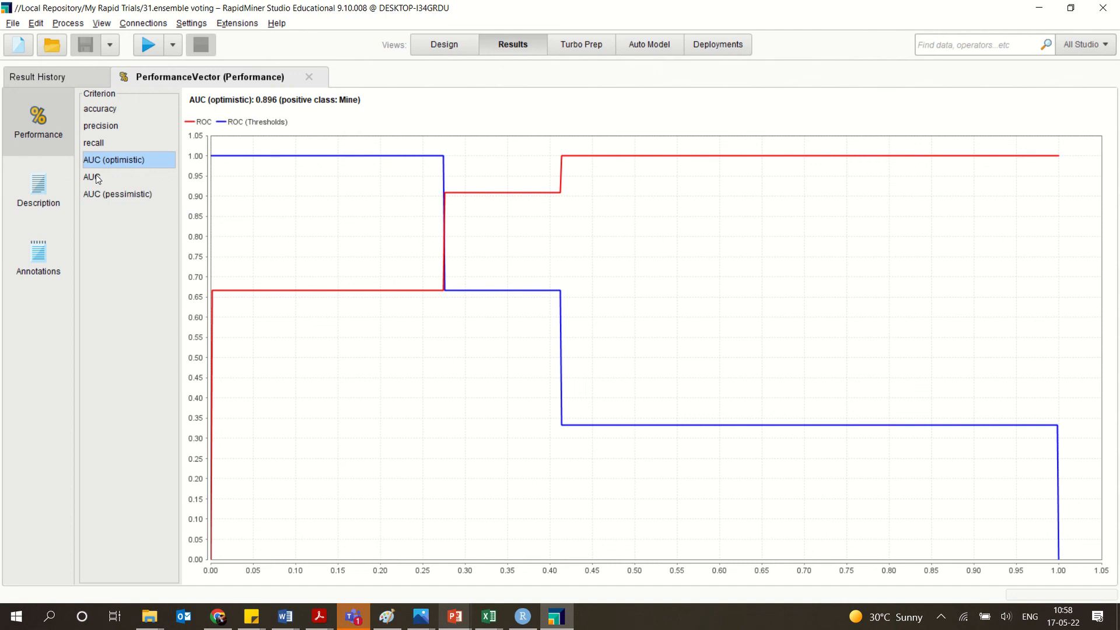
left_click(98, 179)
left_click(100, 195)
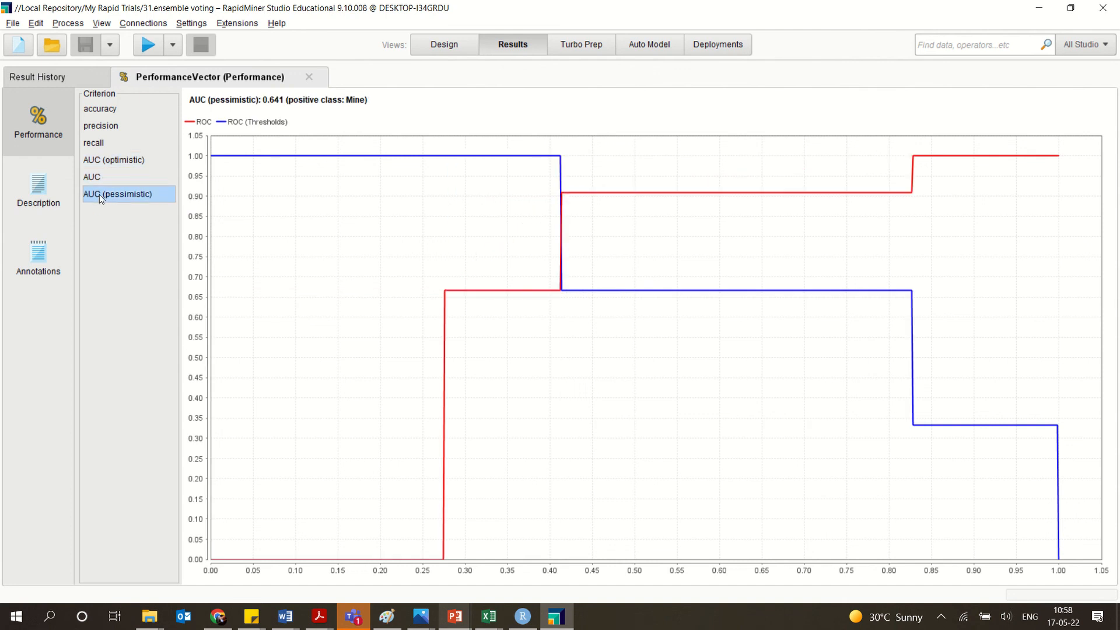
Read the performance vector's text description, and view the accuracy confusion matrix as a plot and again as a table.
left_click(40, 186)
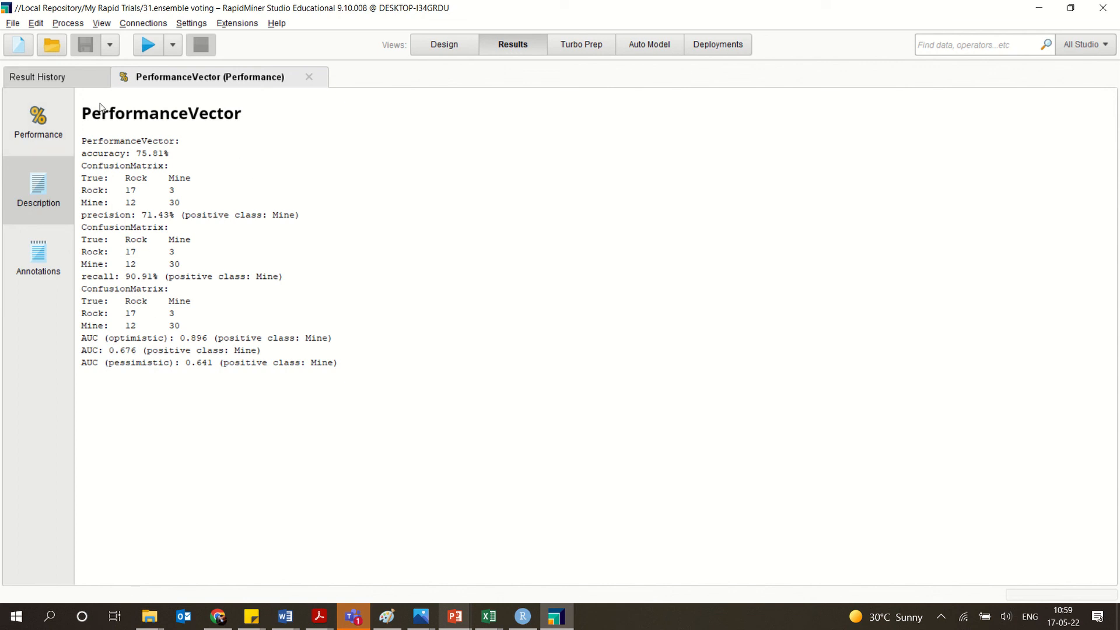
left_click(52, 124)
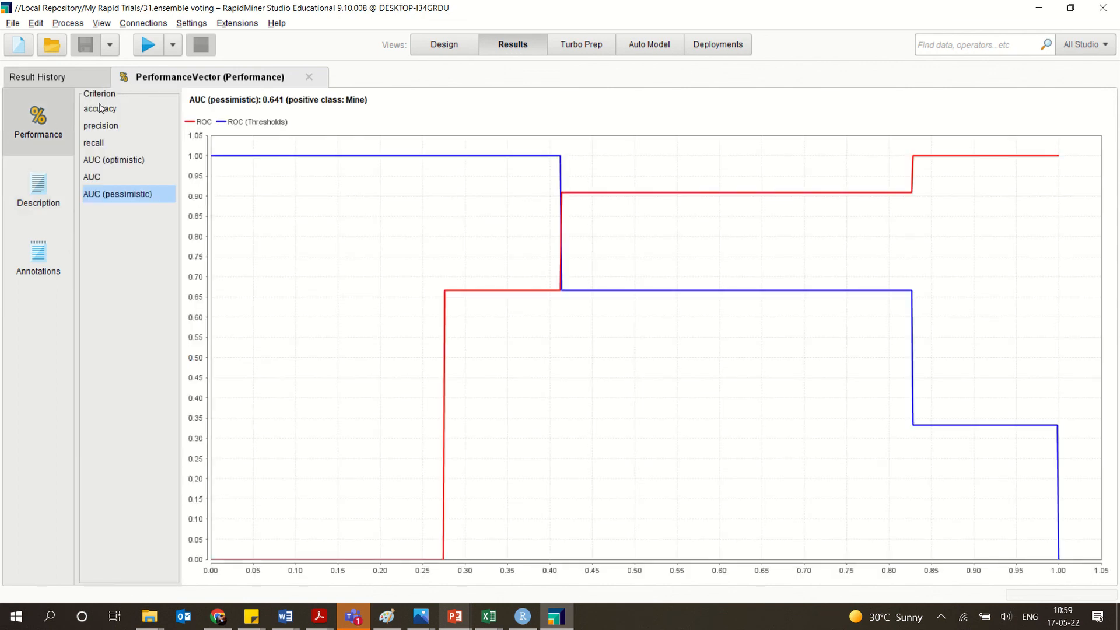
left_click(100, 109)
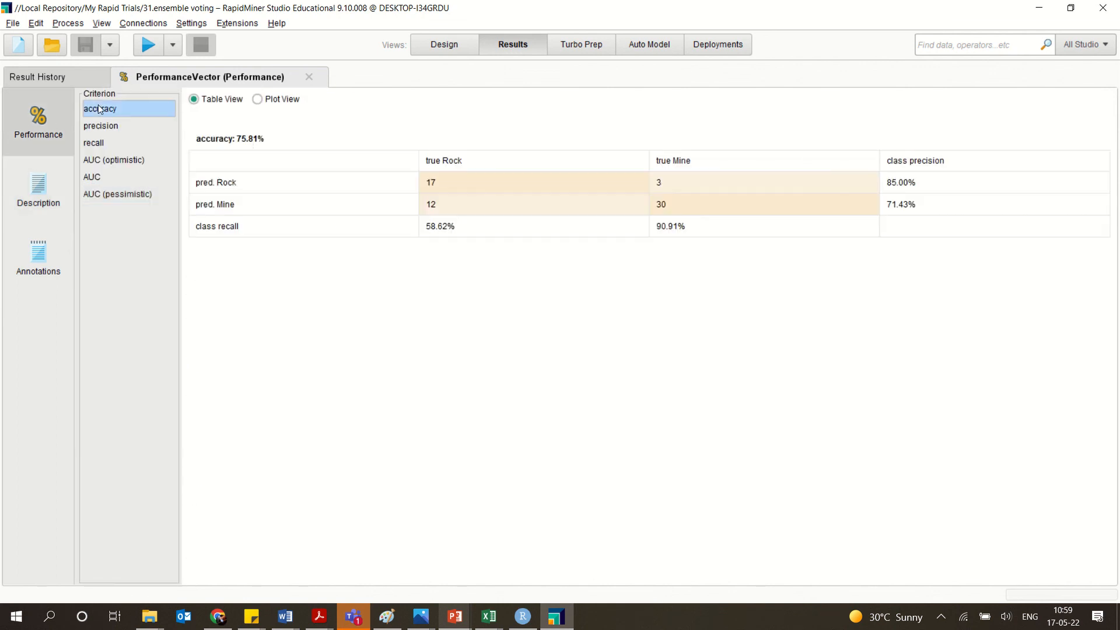
left_click(258, 101)
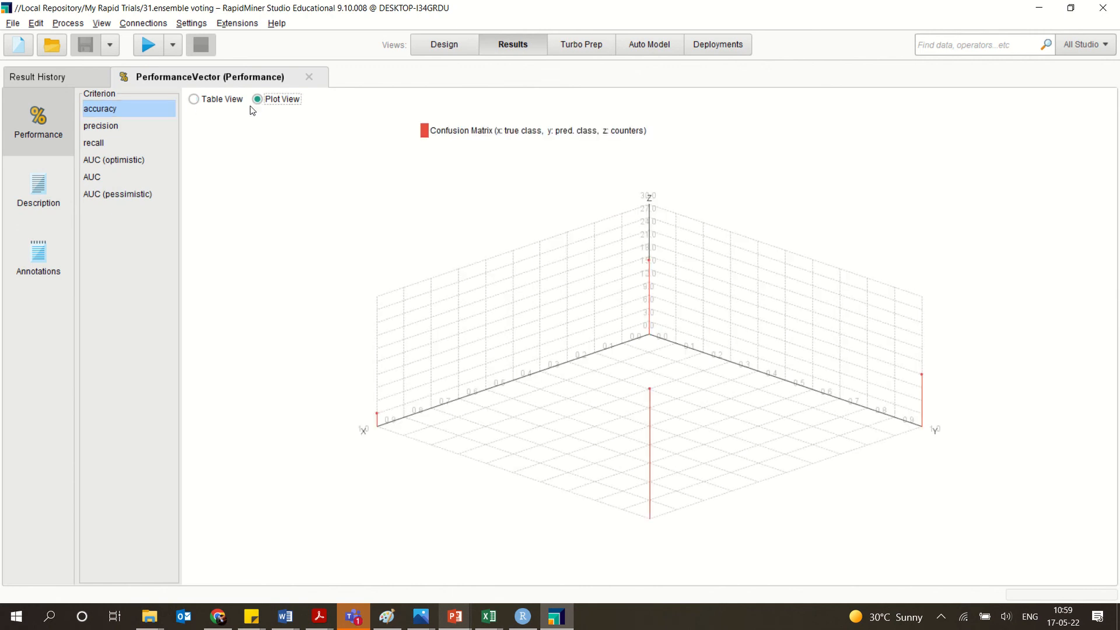
left_click(204, 100)
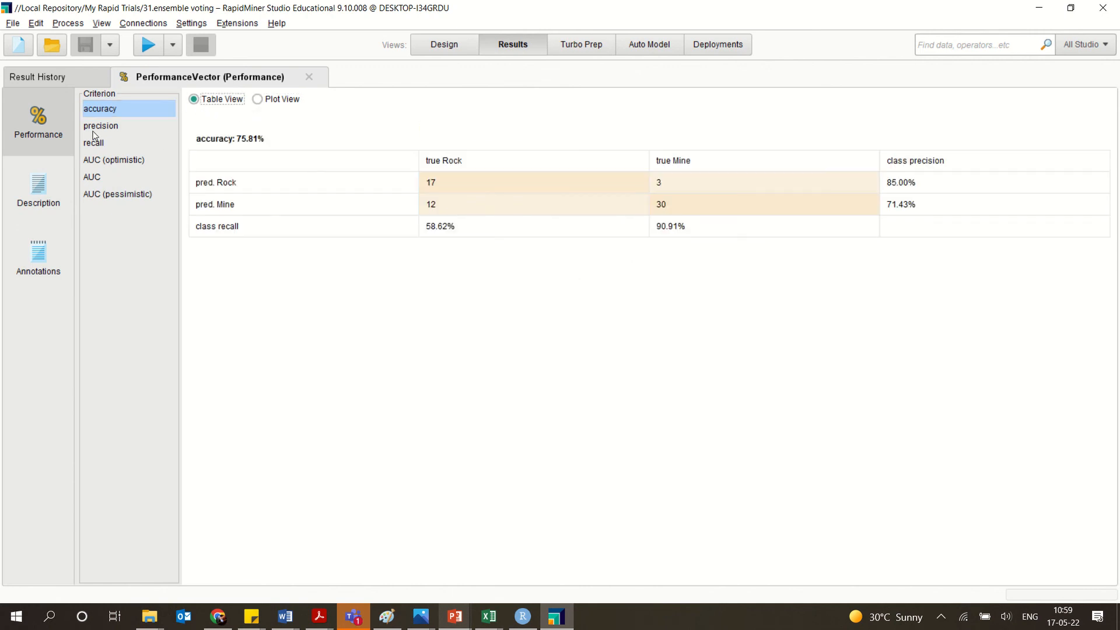
Check the Apply Model operator in the process design and reopen the performance vector's text description.
left_click(453, 49)
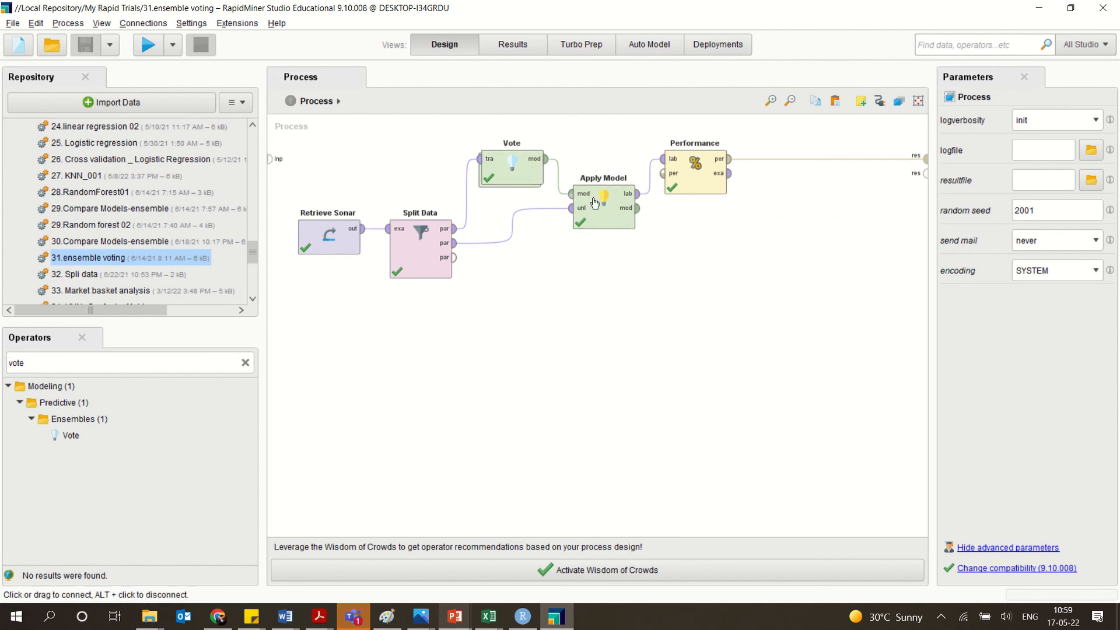
left_click(606, 228)
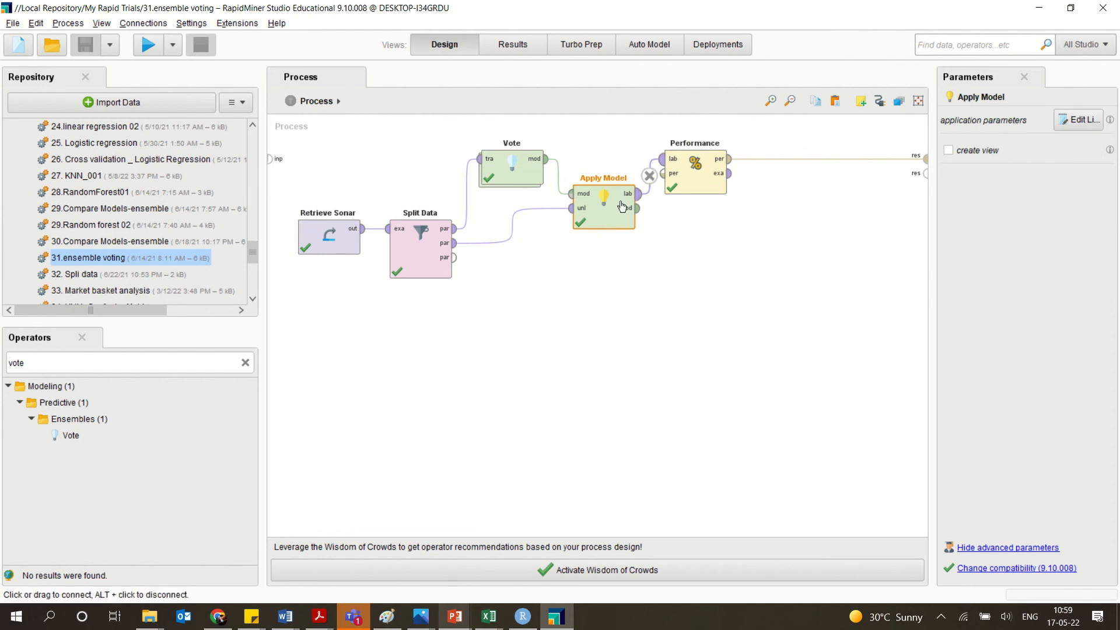
left_click(508, 45)
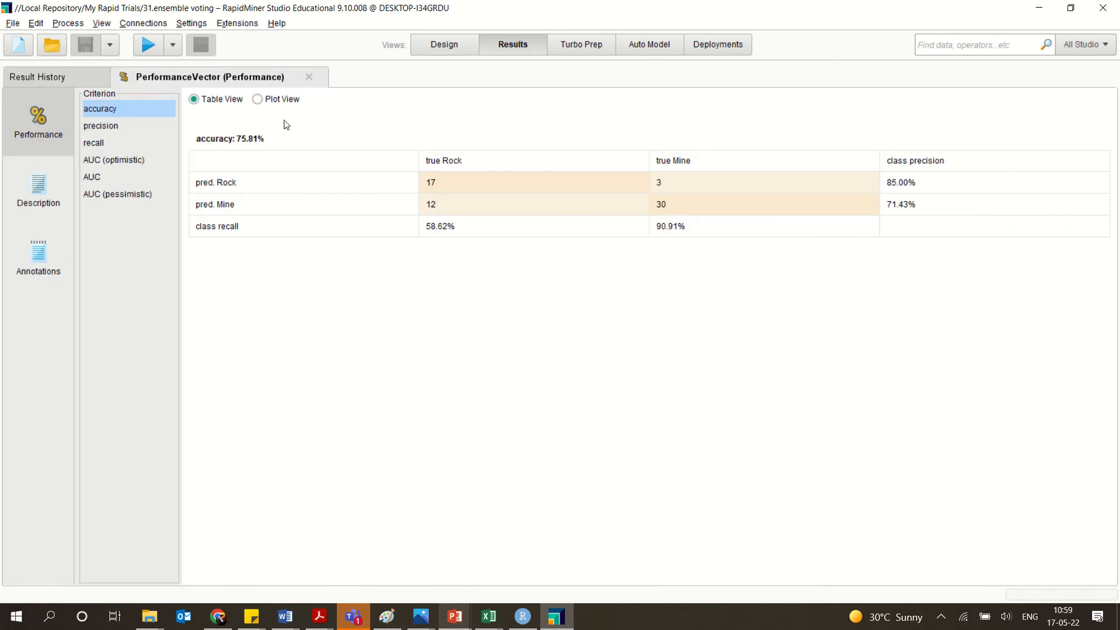
left_click(35, 185)
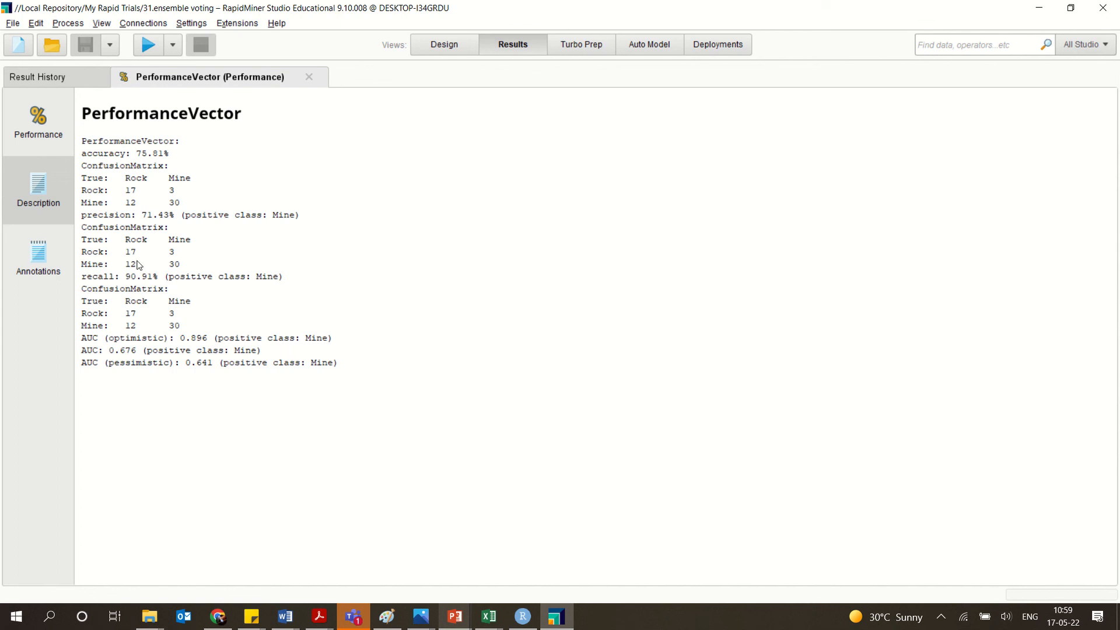
Go back to the process design, consult the performance description once more, and return to the design of the voting process.
left_click(454, 50)
mouse_move(555, 35)
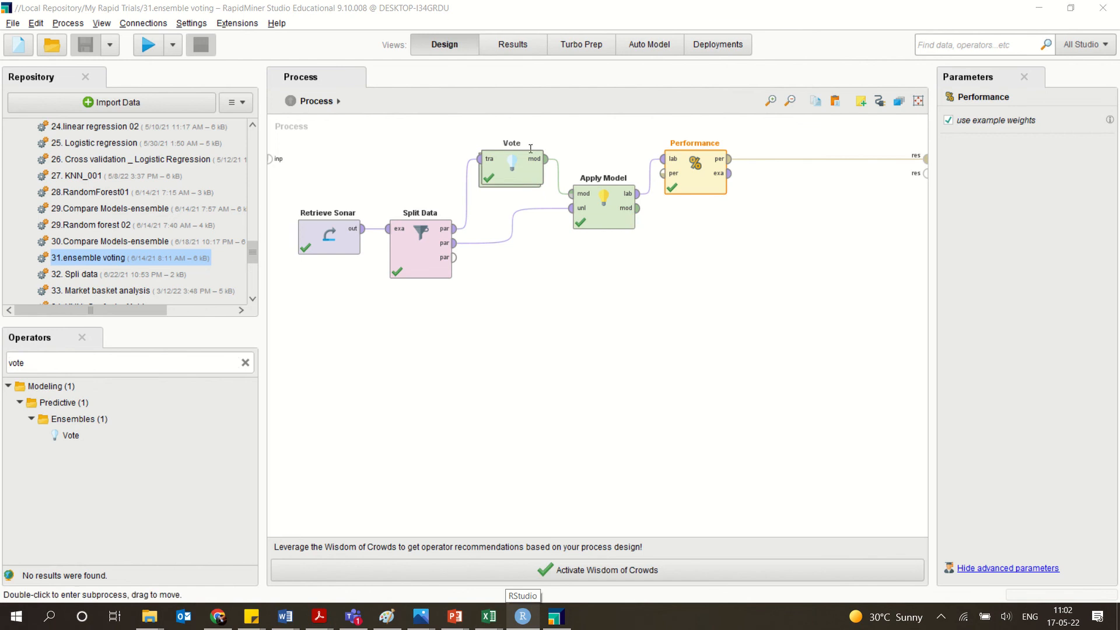
left_click(513, 45)
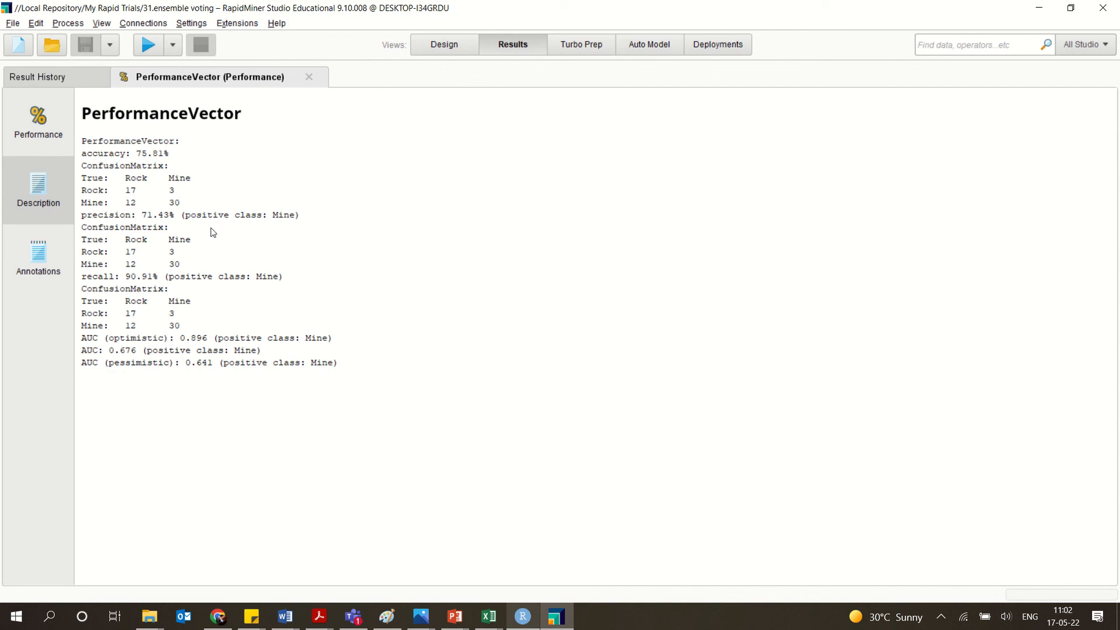
left_click(445, 46)
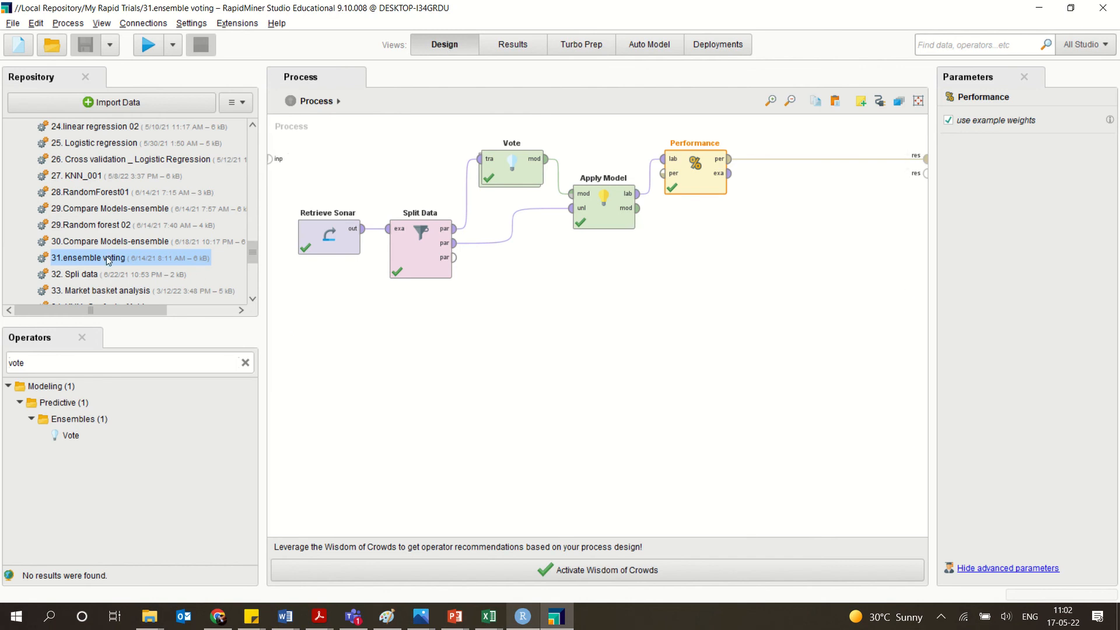
left_click_drag(257, 253, 254, 183)
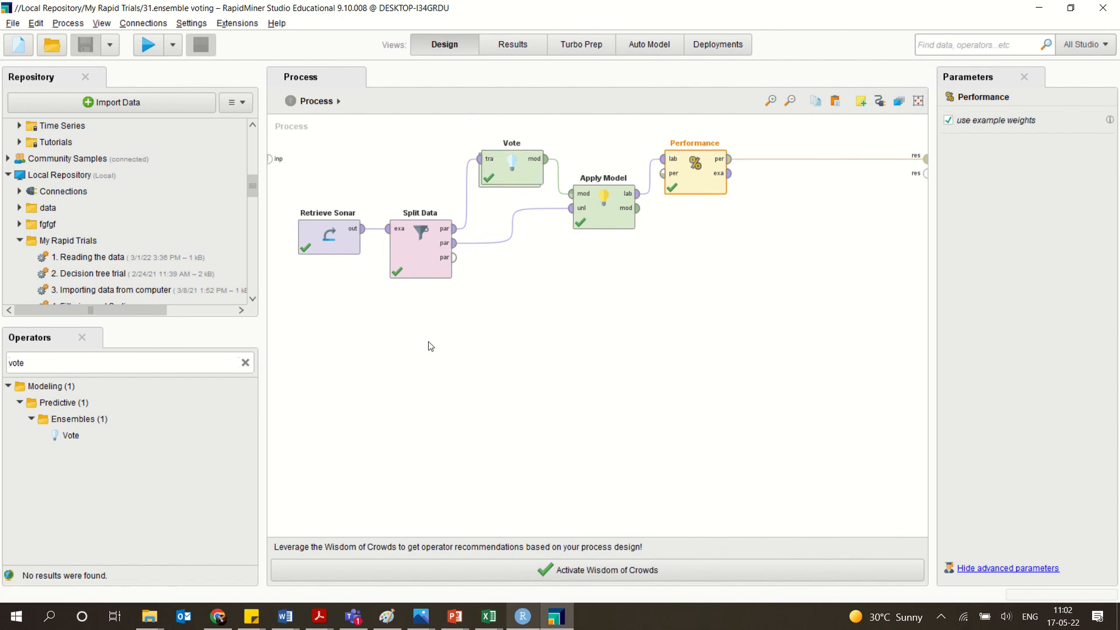
left_click_drag(428, 341, 533, 143)
mouse_move(557, 4)
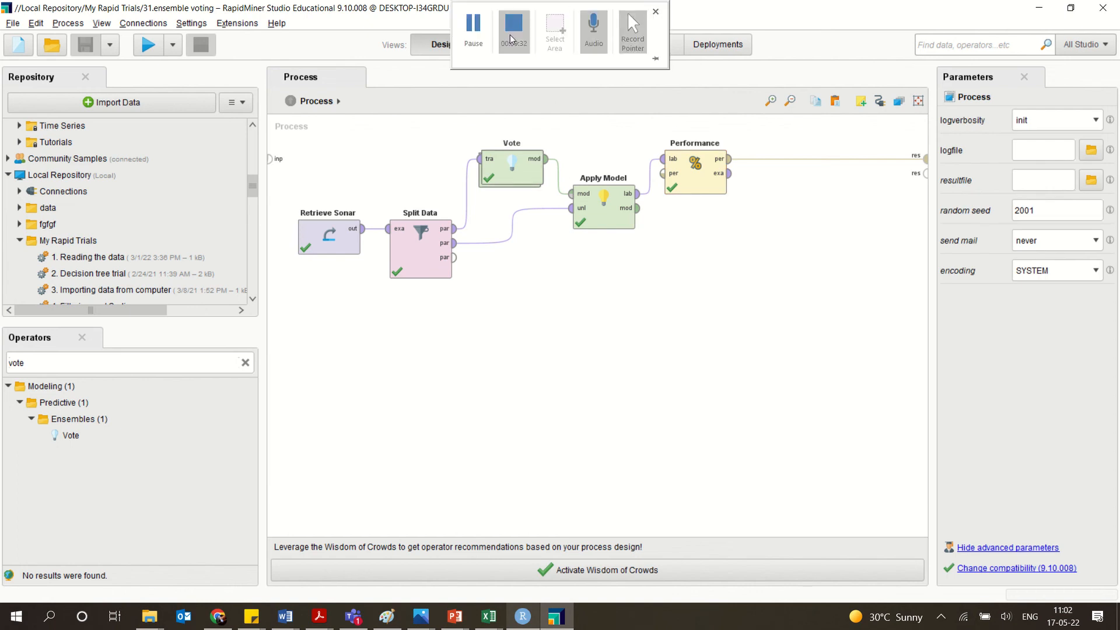